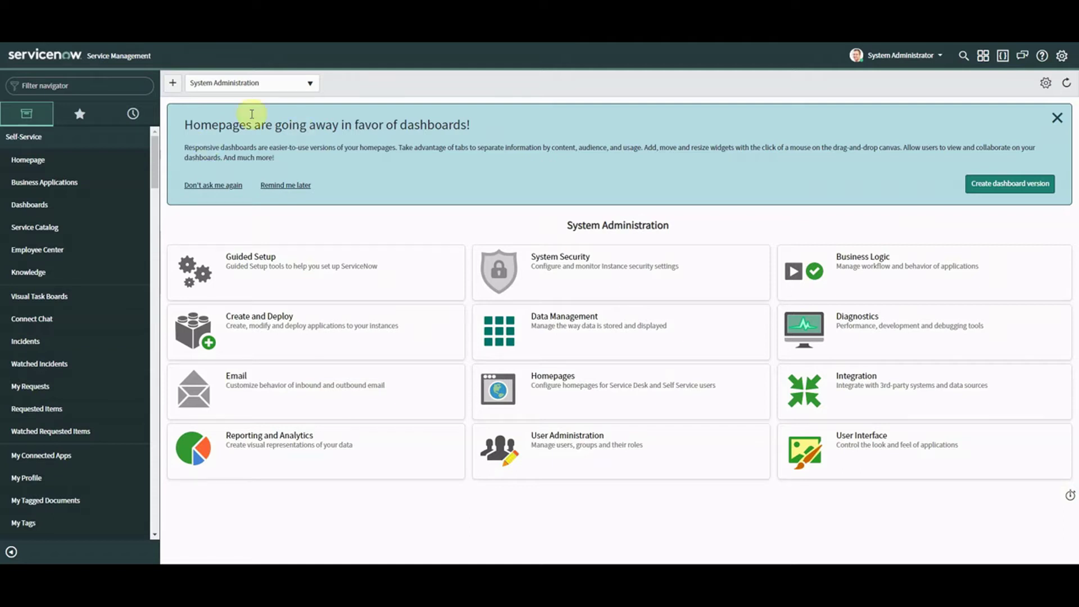
# Filter the navigator for 'flow' and open Flow Designer
pyautogui.click(89, 88)
pyautogui.write('flow')
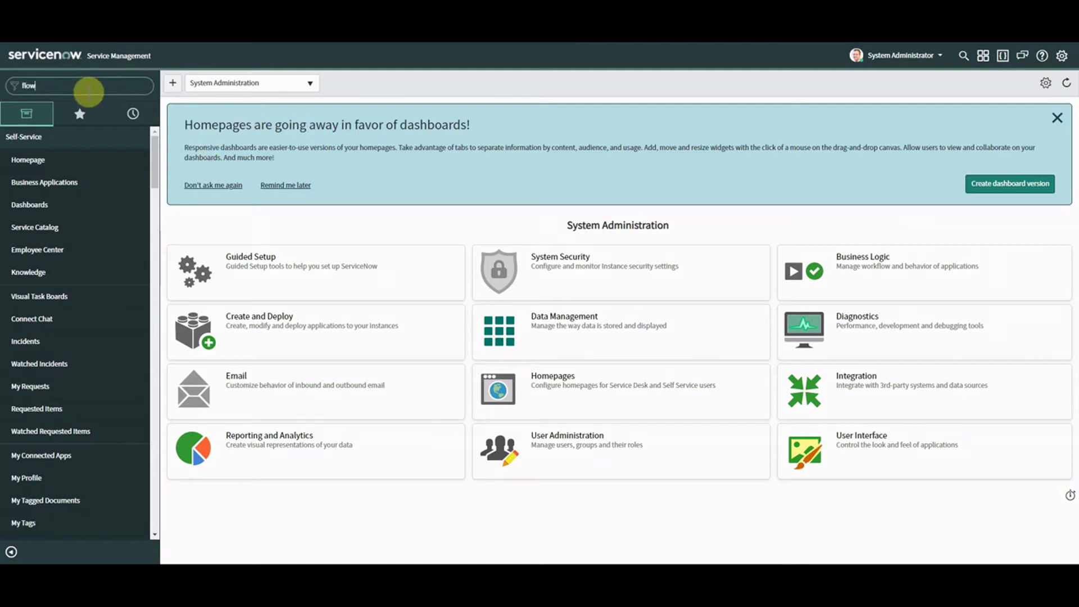
pyautogui.click(39, 229)
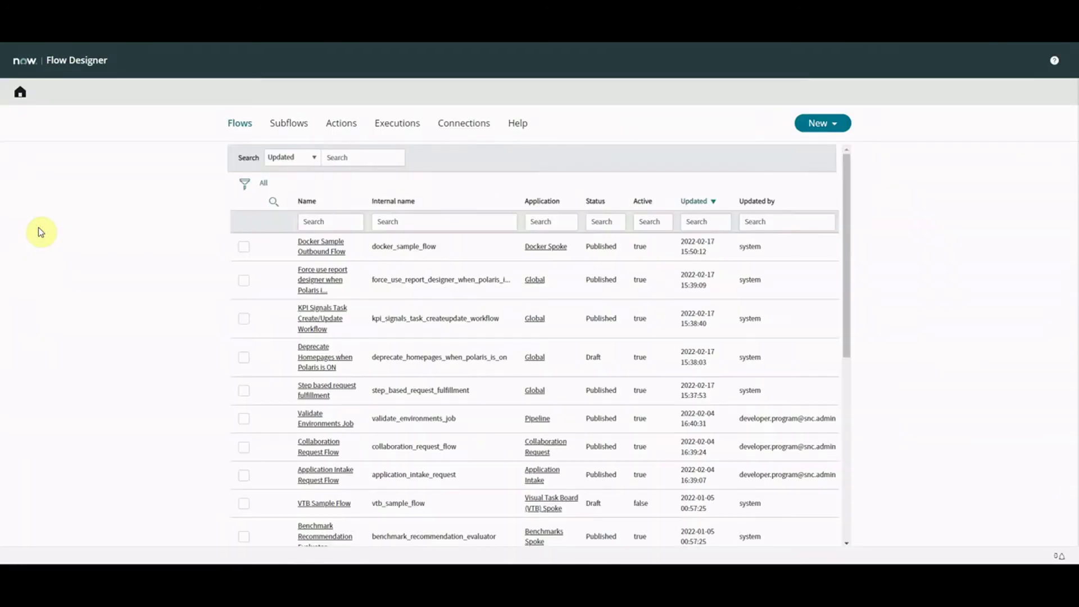
# Create a new flow named 'Test inbound email - incident' running as System User
pyautogui.click(824, 125)
pyautogui.click(819, 145)
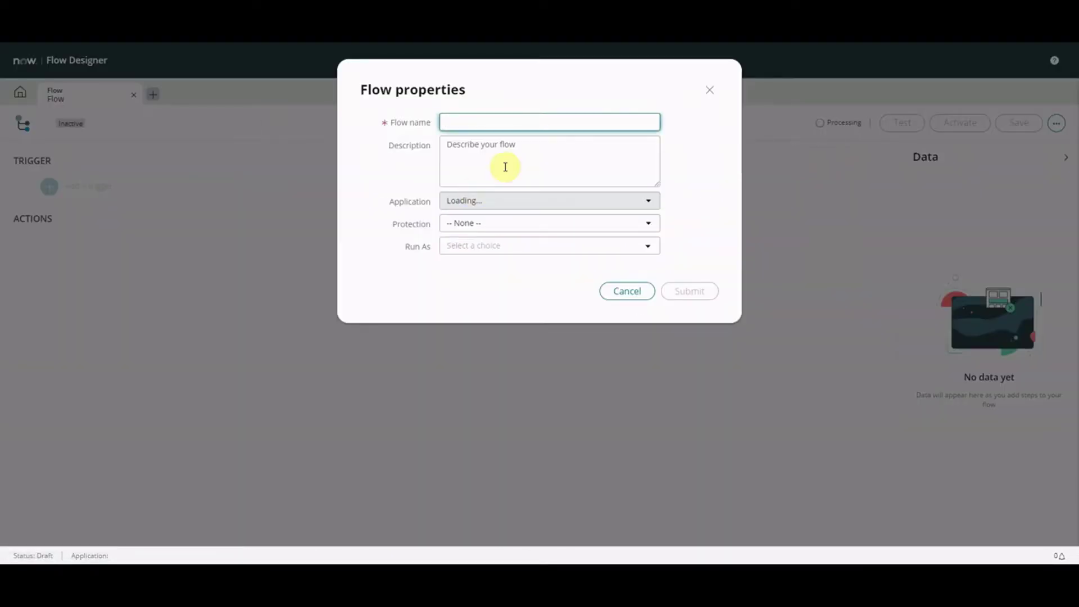
pyautogui.write('Test in')
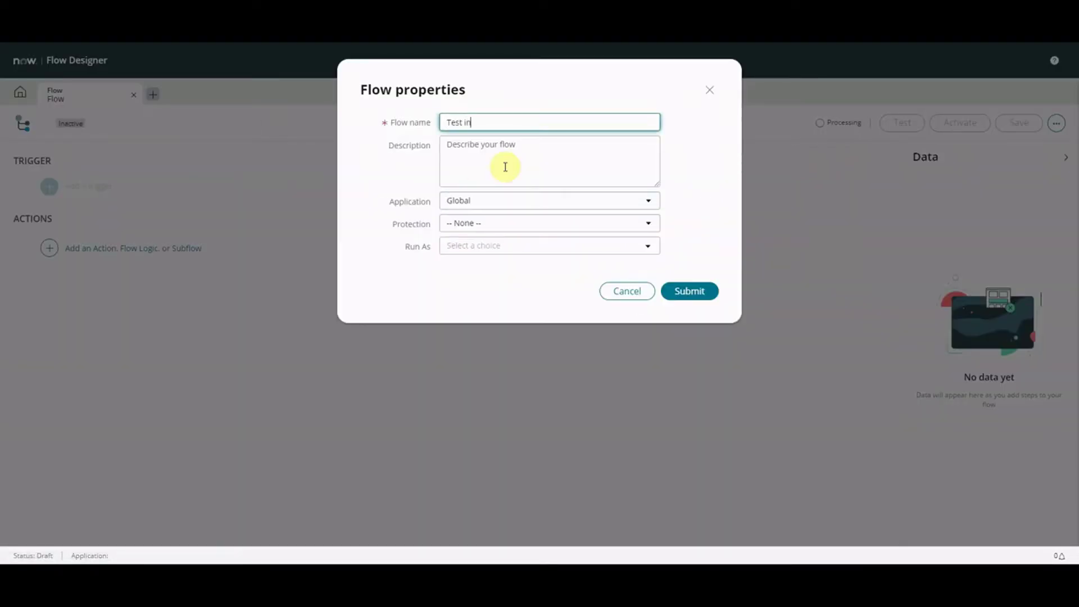
pyautogui.write('bound email - incident')
pyautogui.click(504, 247)
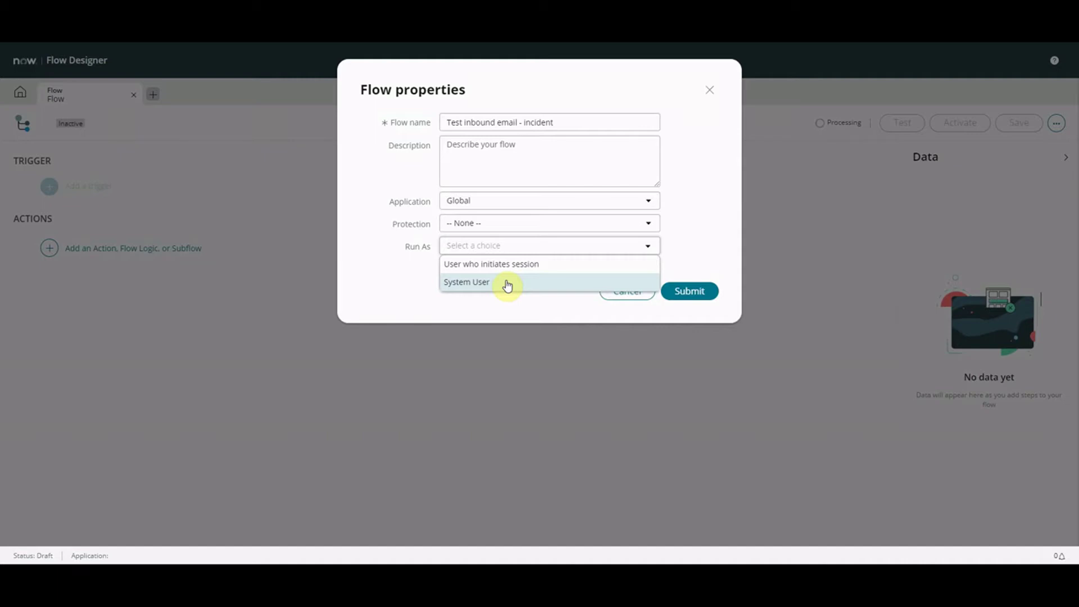
pyautogui.click(507, 284)
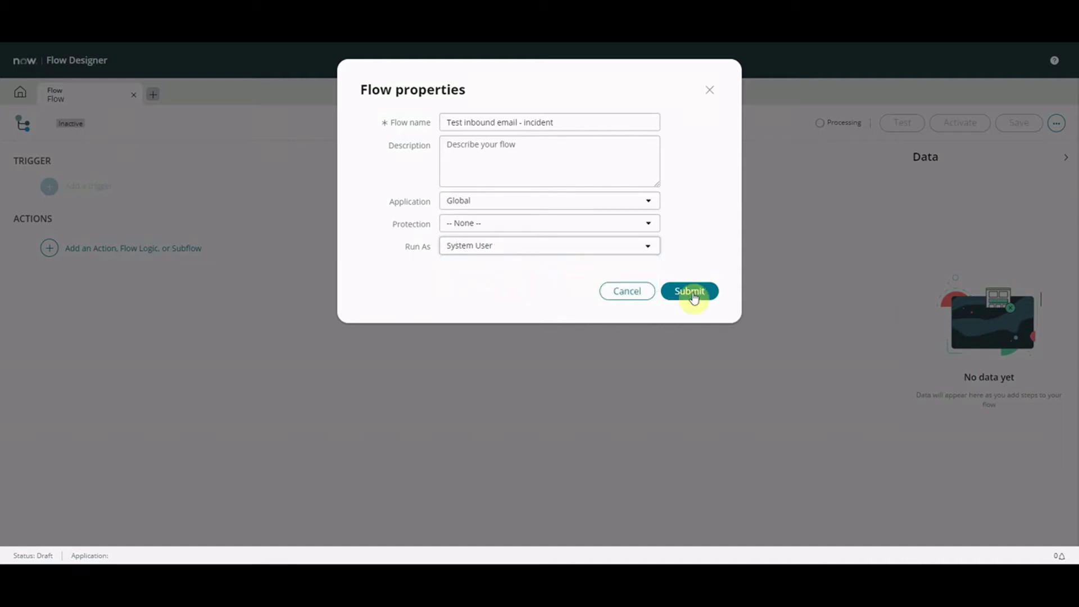
pyautogui.click(691, 292)
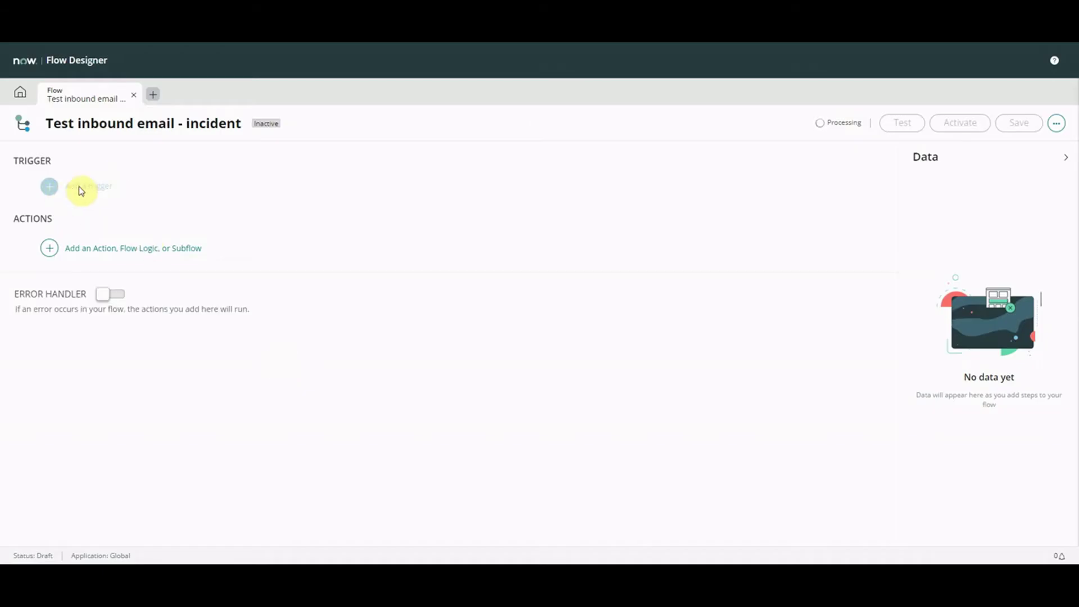
# Give the flow an Inbound Email trigger
pyautogui.click(60, 191)
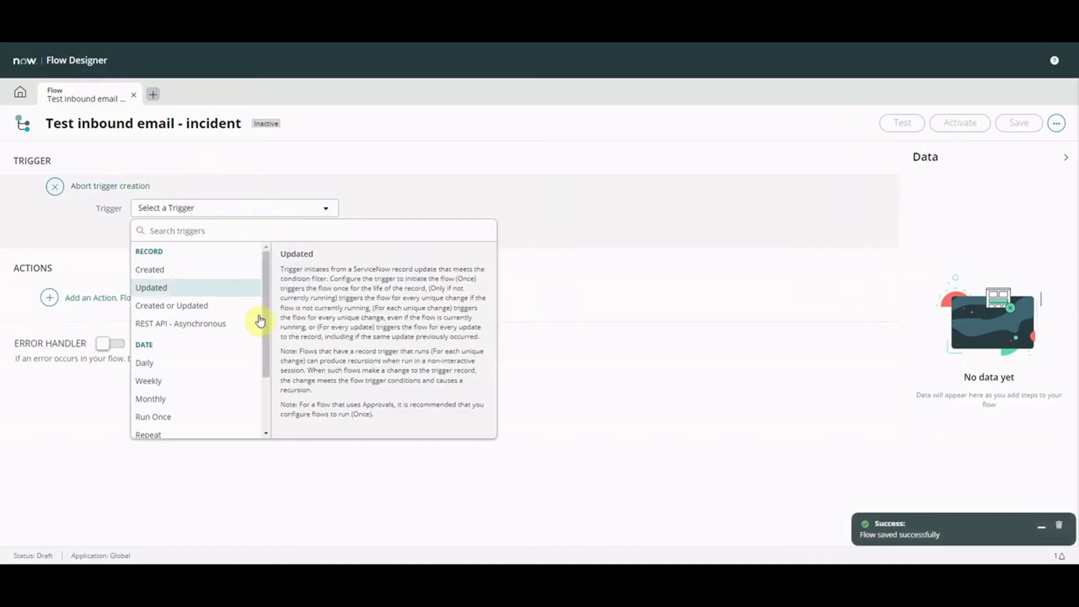
pyautogui.scroll(-3, 265, 337)
pyautogui.click(194, 412)
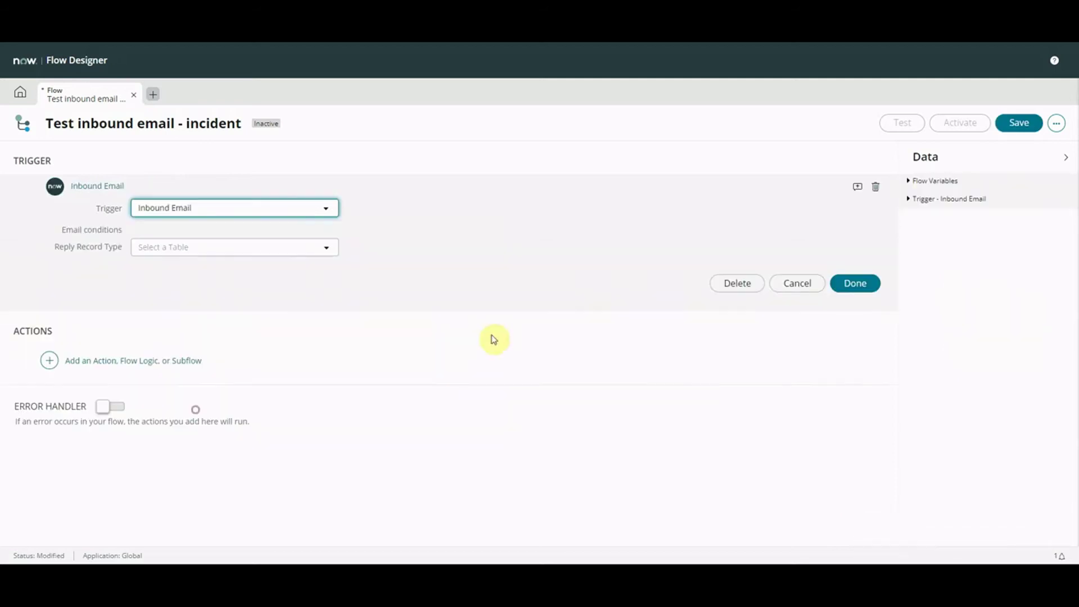
# Set the trigger condition to Receive type is New and add an AND condition row
pyautogui.click(291, 252)
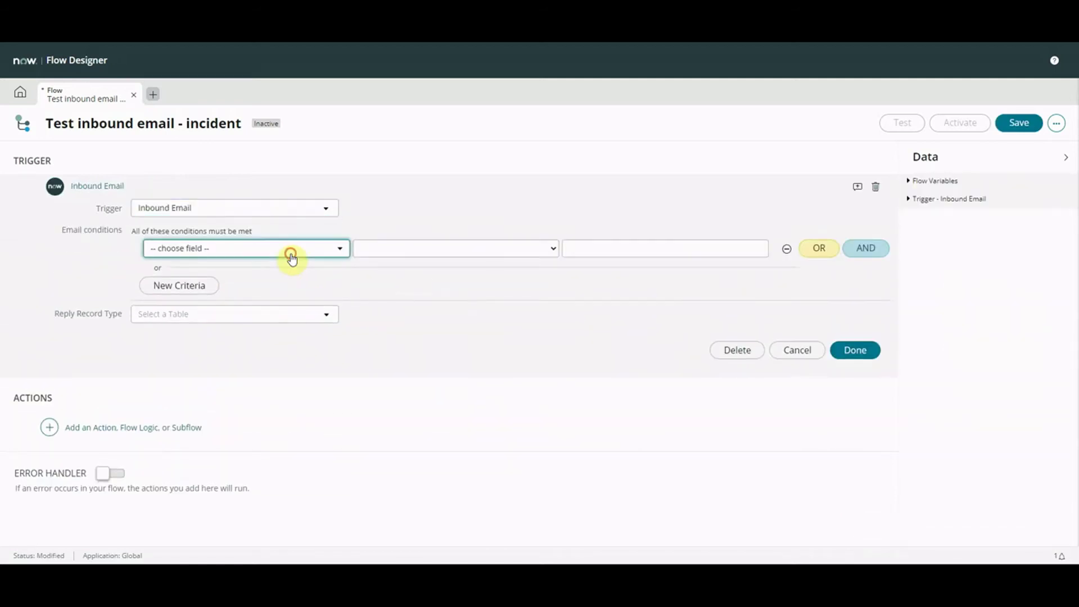
pyautogui.moveTo(301, 301); pyautogui.dragTo(304, 361)
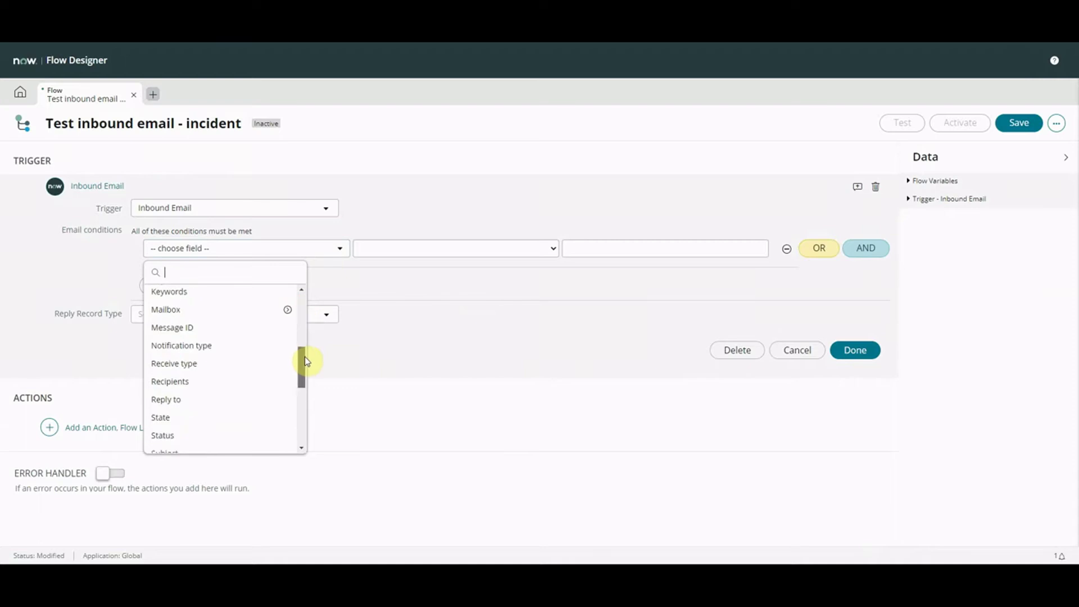
pyautogui.click(232, 362)
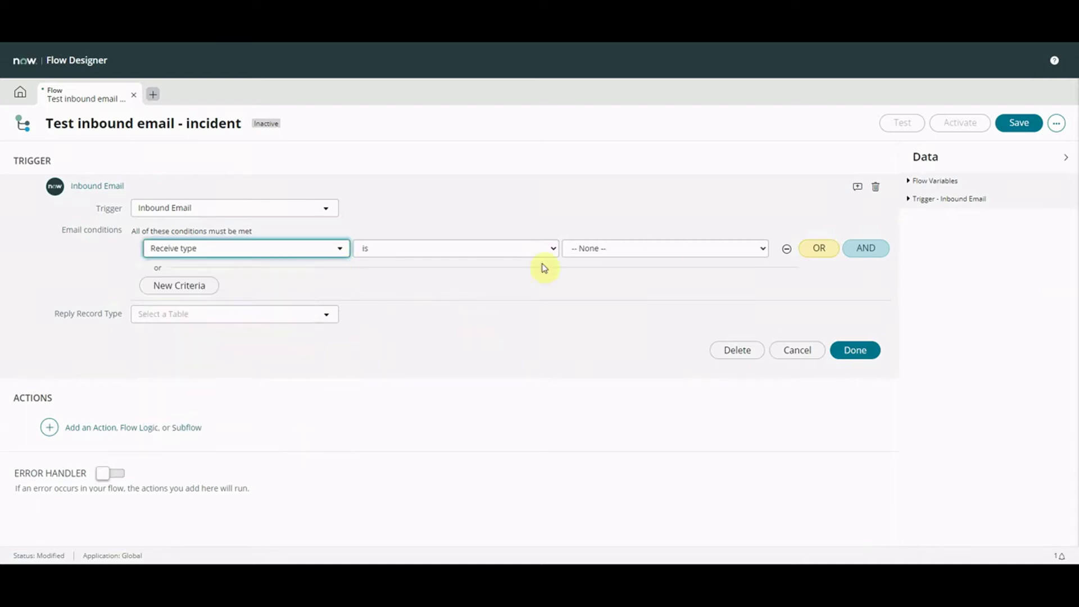
pyautogui.click(625, 251)
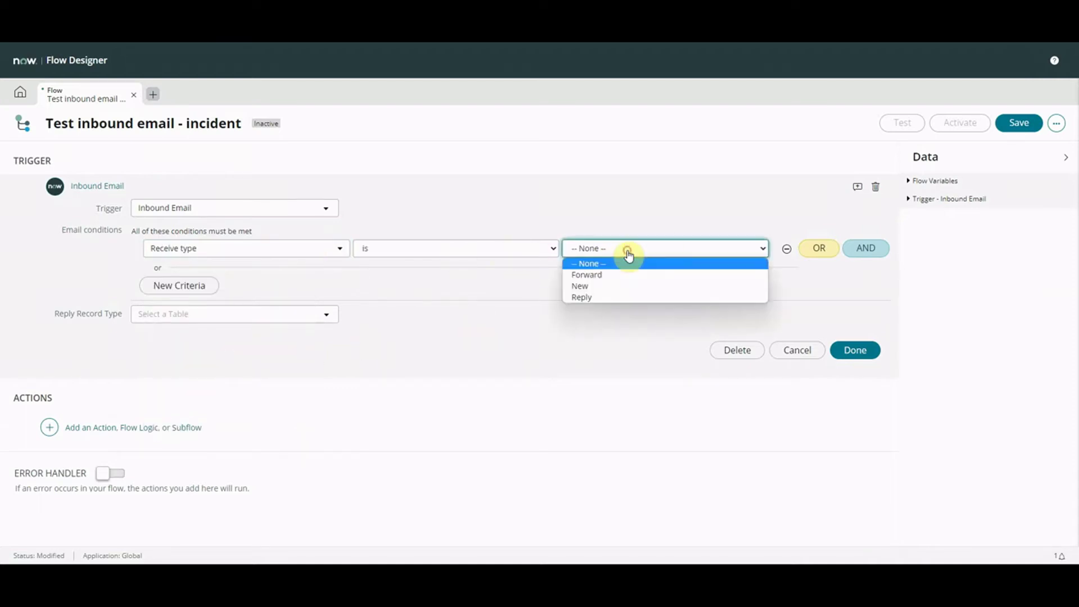
pyautogui.click(608, 286)
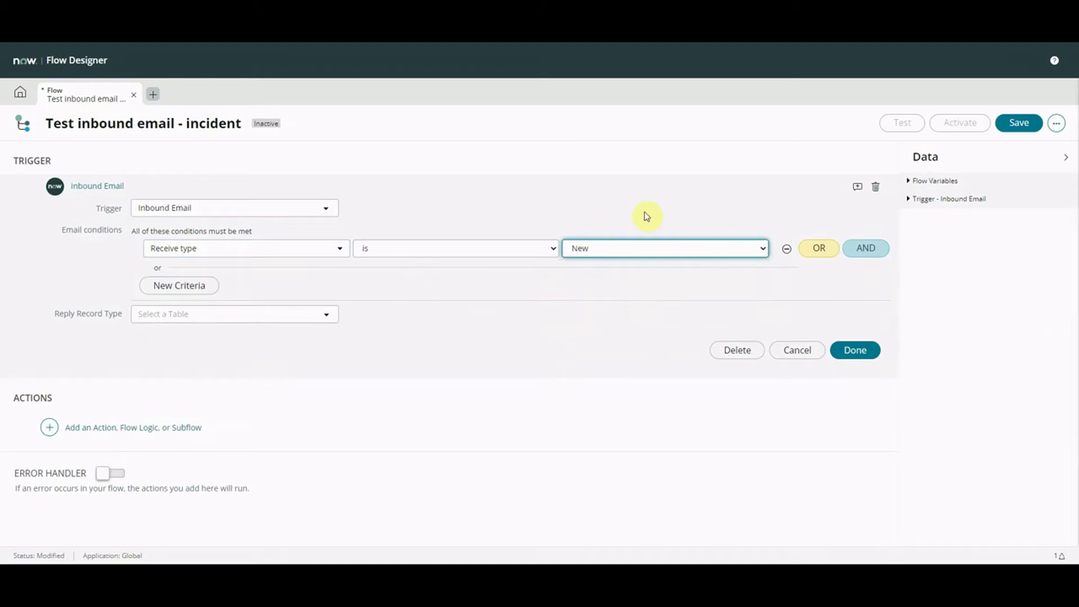
pyautogui.click(876, 250)
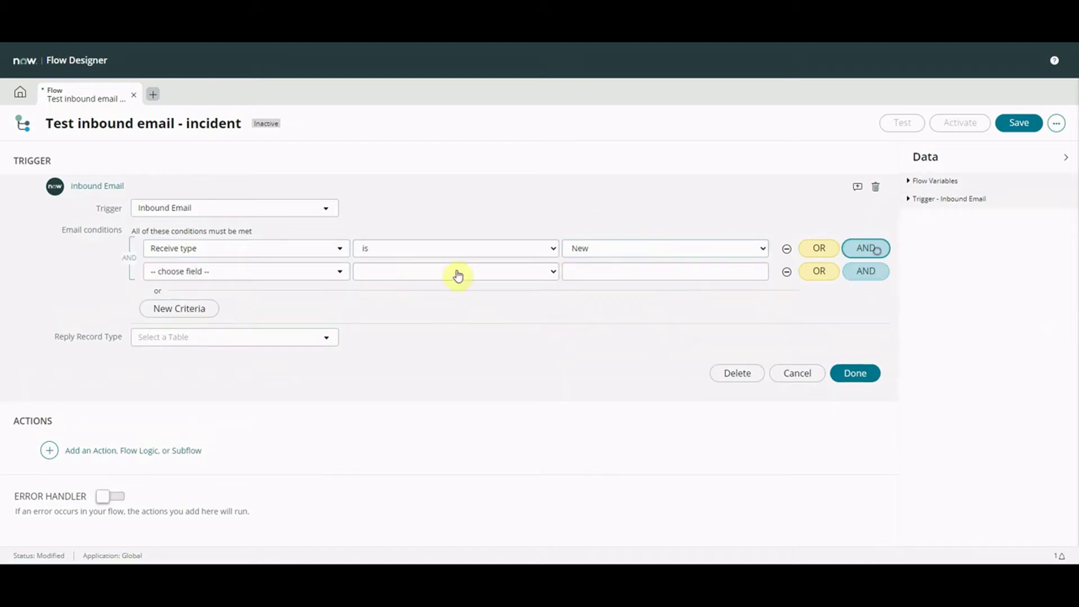
# Make the second condition Subject contains 'test'
pyautogui.click(315, 277)
pyautogui.click(300, 333)
pyautogui.moveTo(300, 337); pyautogui.dragTo(301, 397)
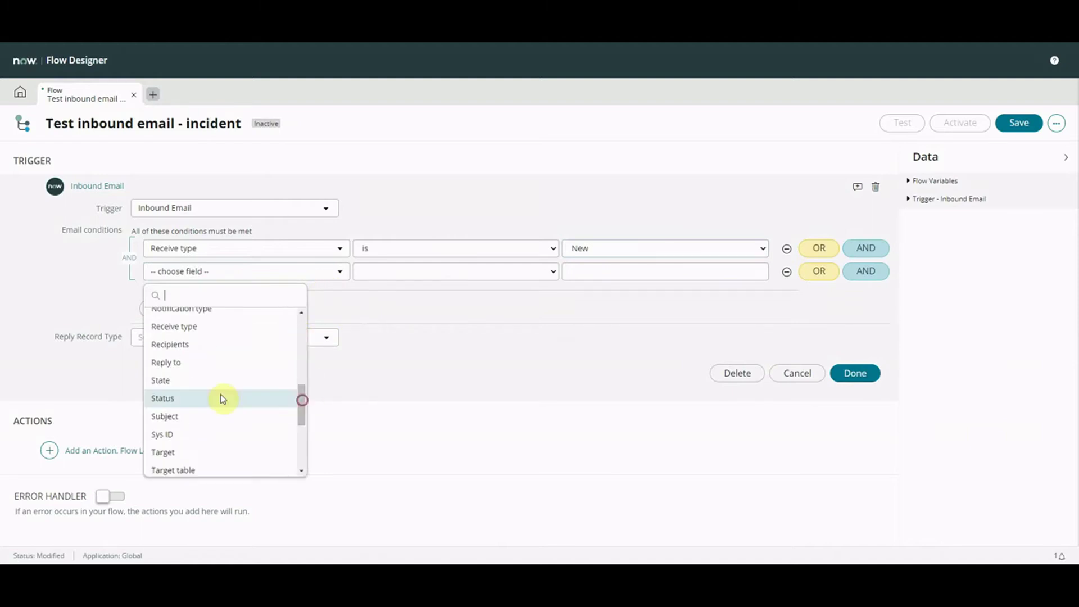
pyautogui.click(200, 410)
pyautogui.click(463, 271)
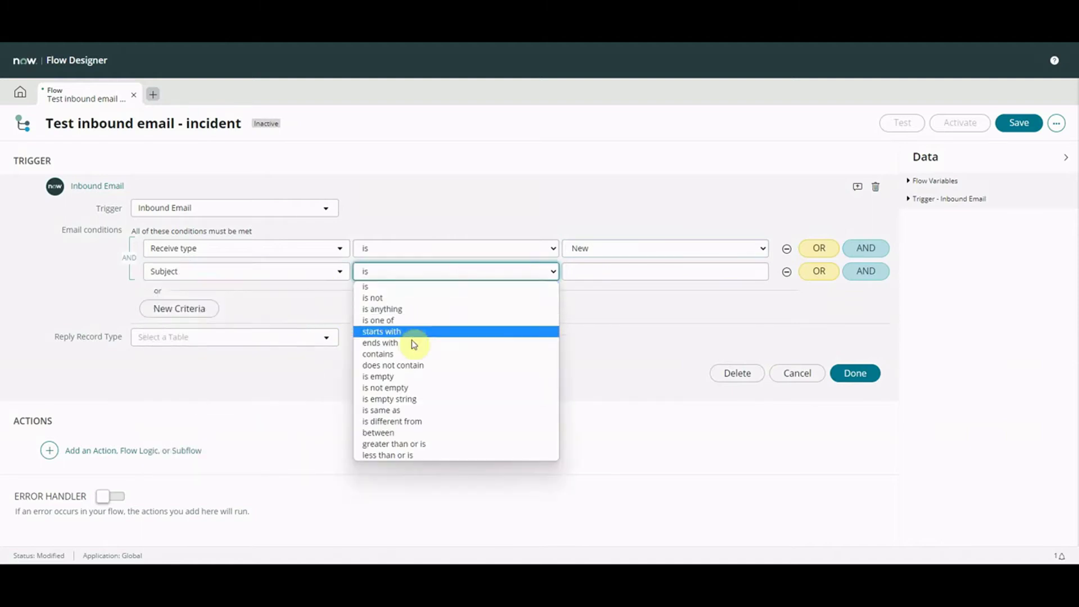
pyautogui.click(404, 348)
pyautogui.click(619, 272)
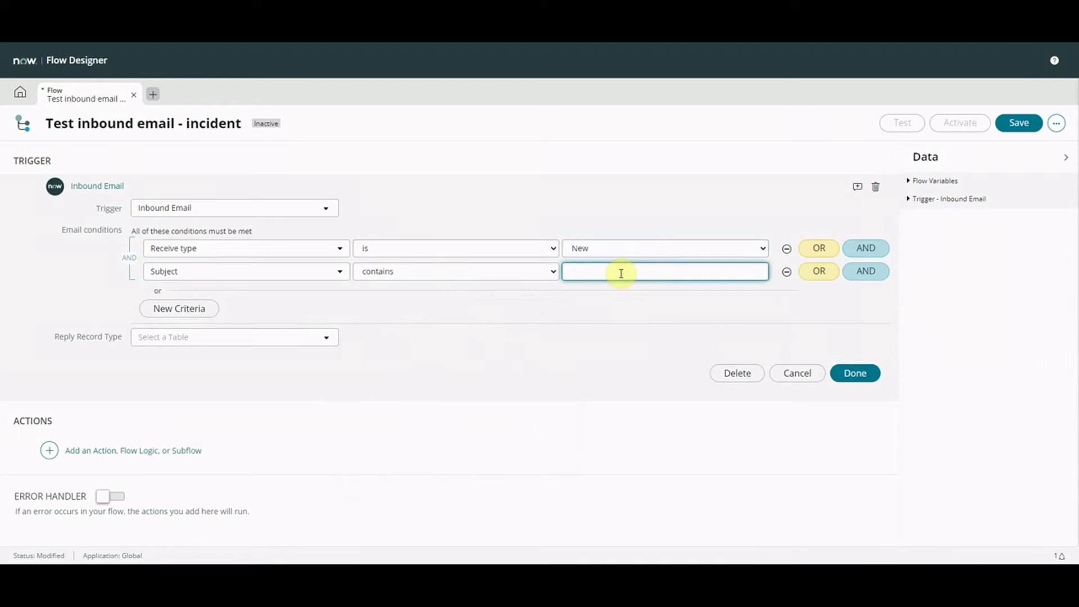
pyautogui.write('test')
# Add a third condition row and browse its field list without choosing a field
pyautogui.click(872, 279)
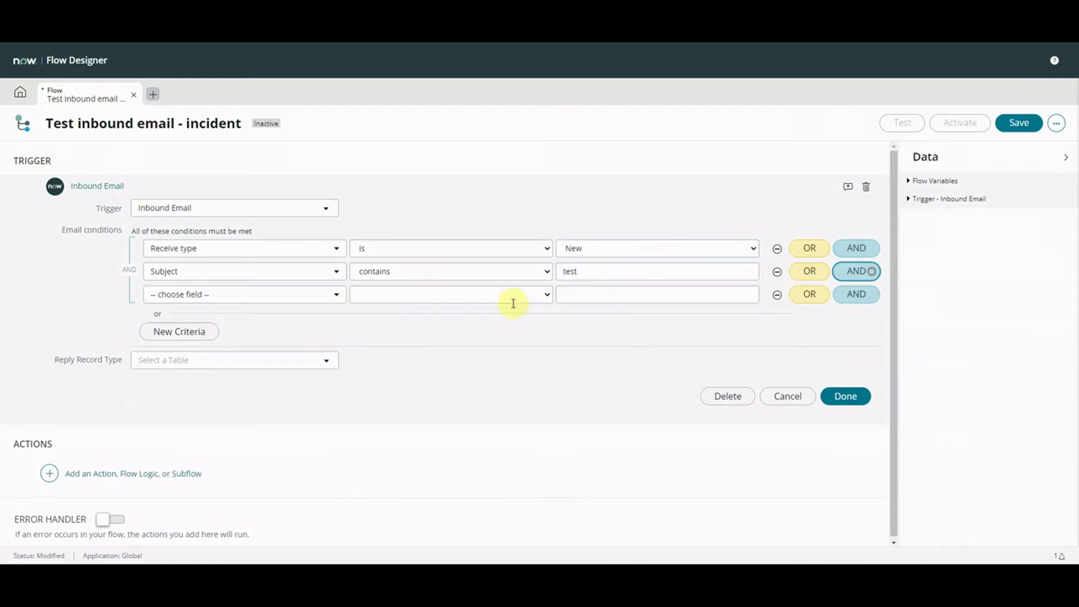
pyautogui.click(336, 295)
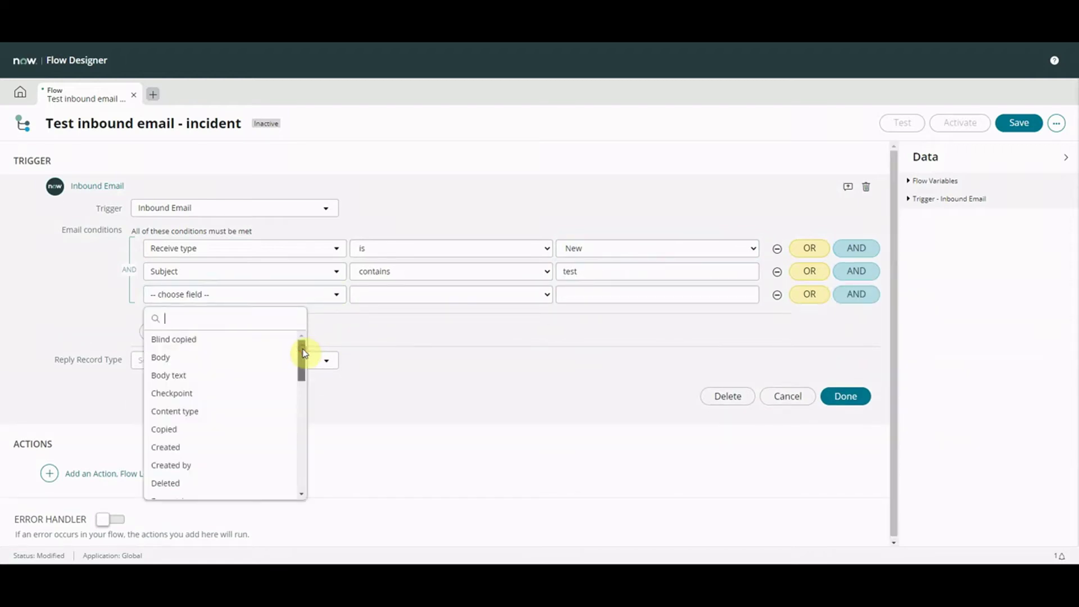
pyautogui.moveTo(303, 353); pyautogui.dragTo(303, 346)
pyautogui.moveTo(301, 353); pyautogui.dragTo(308, 468)
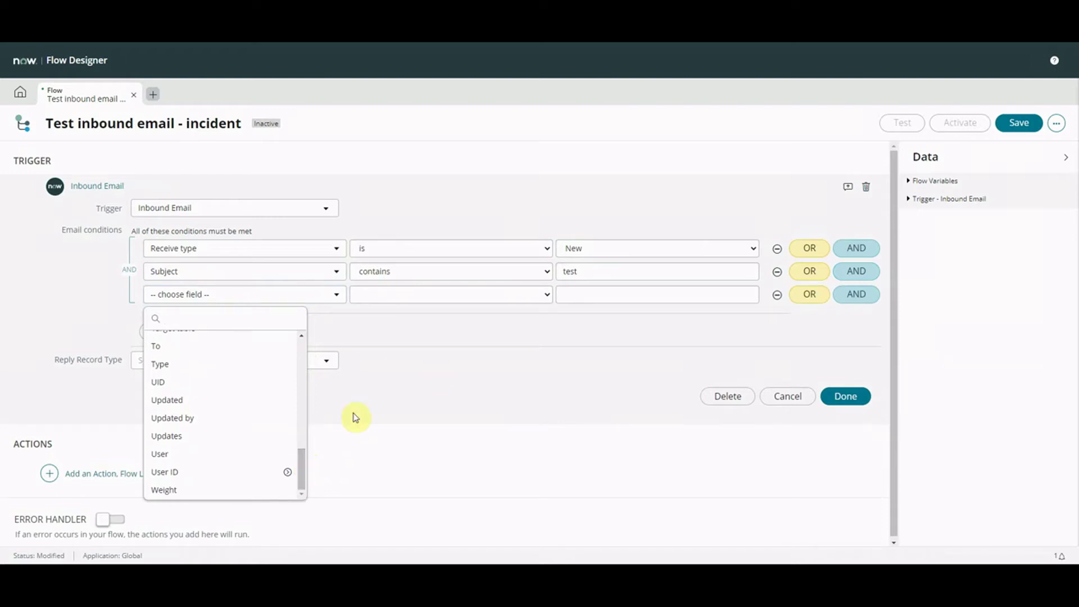
pyautogui.click(433, 372)
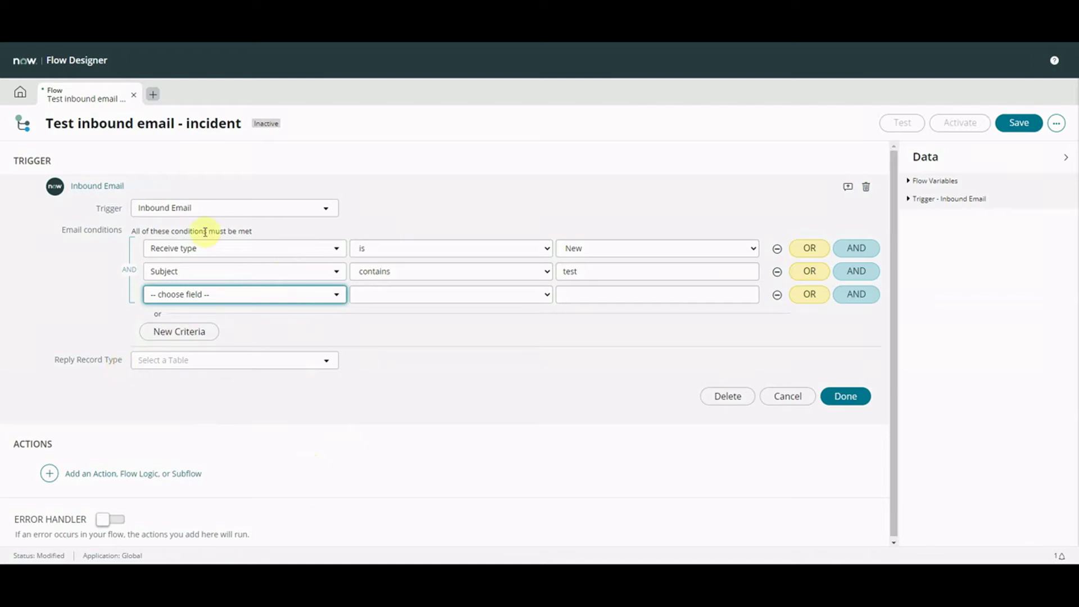
# Briefly try Reply, restore Receive type to New, and delete the empty third condition
pyautogui.click(616, 247)
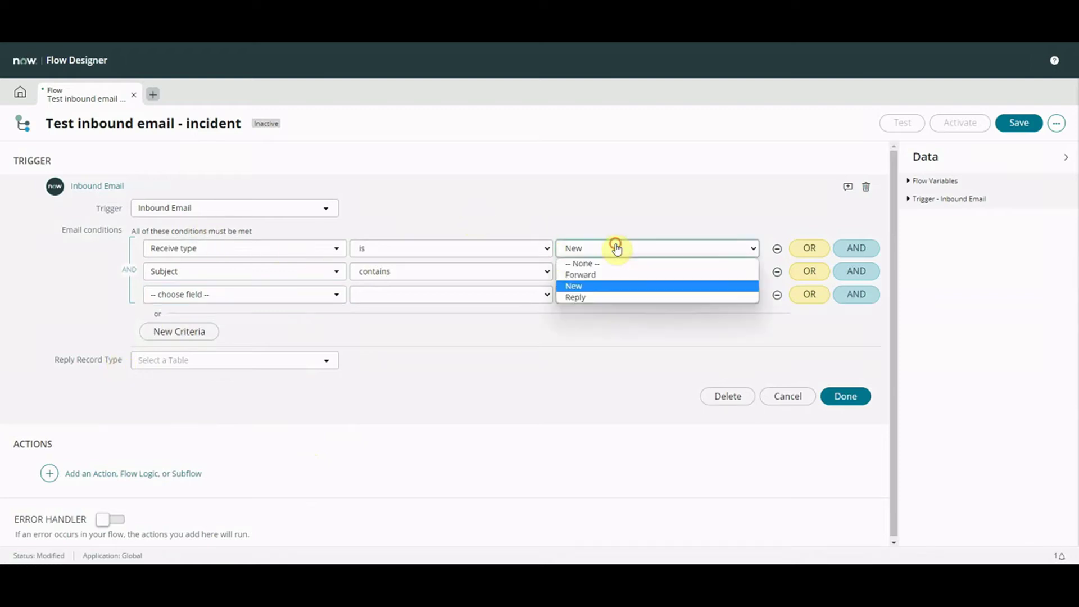
pyautogui.click(594, 297)
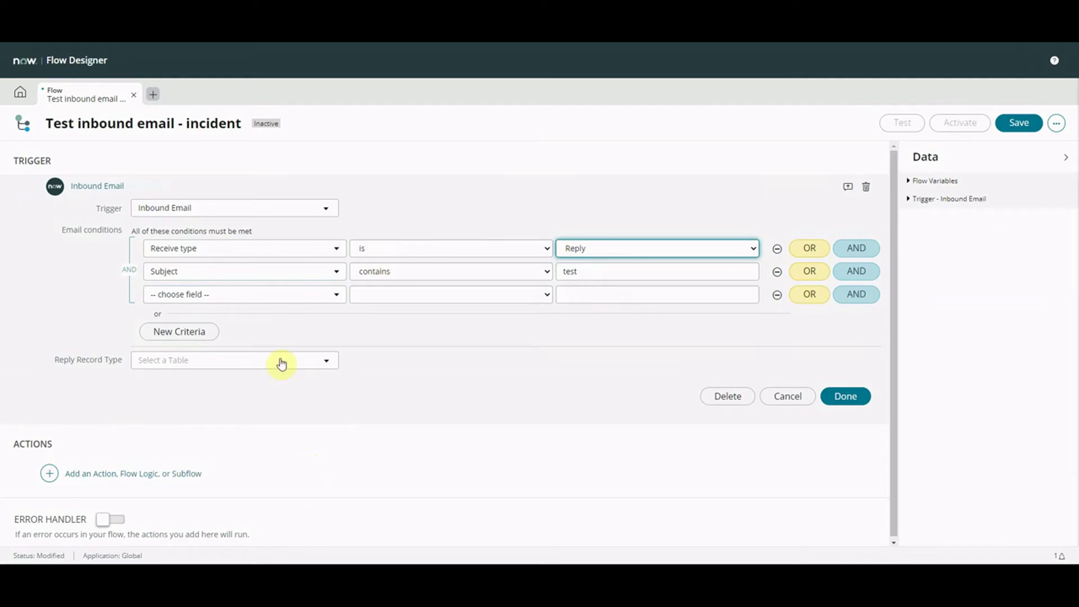
pyautogui.click(276, 364)
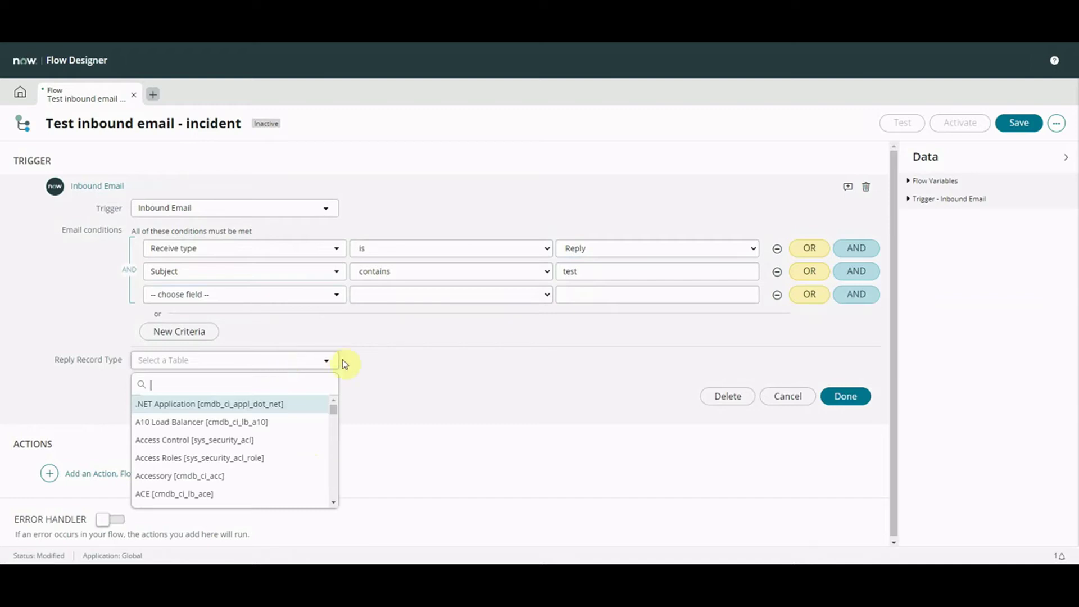
pyautogui.click(390, 331)
pyautogui.click(663, 245)
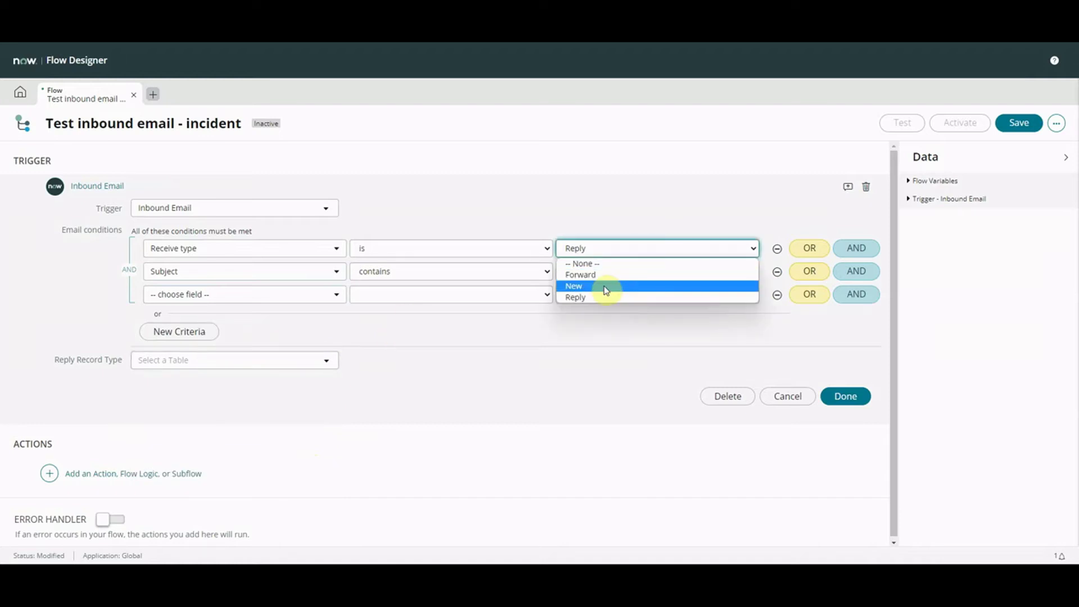
pyautogui.click(606, 287)
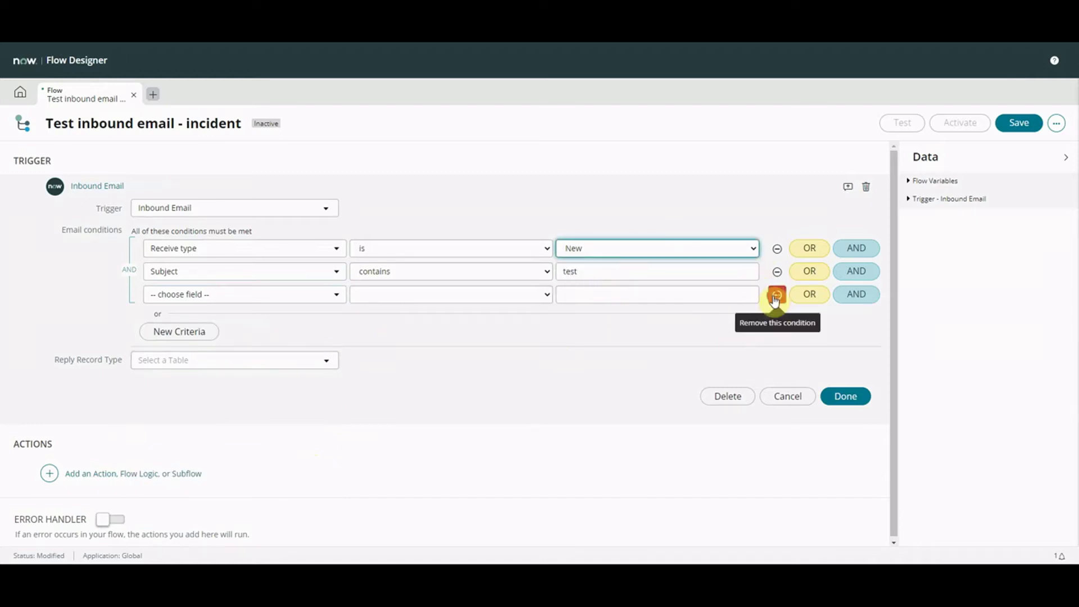
pyautogui.click(775, 296)
# Close the trigger and add a ServiceNow Core Create Record action on the Incident table
pyautogui.click(864, 381)
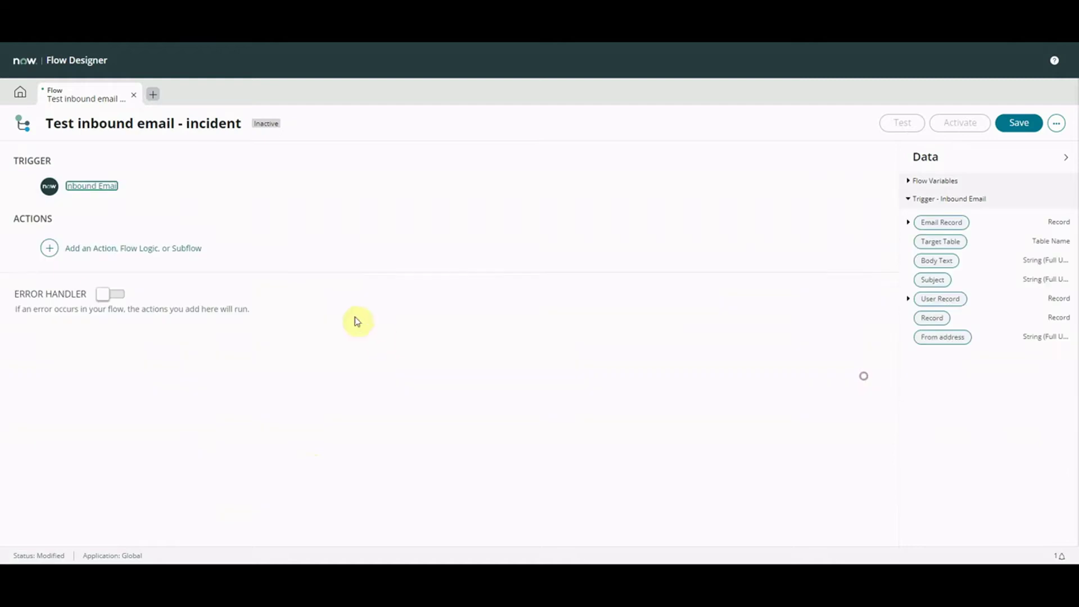
pyautogui.click(101, 254)
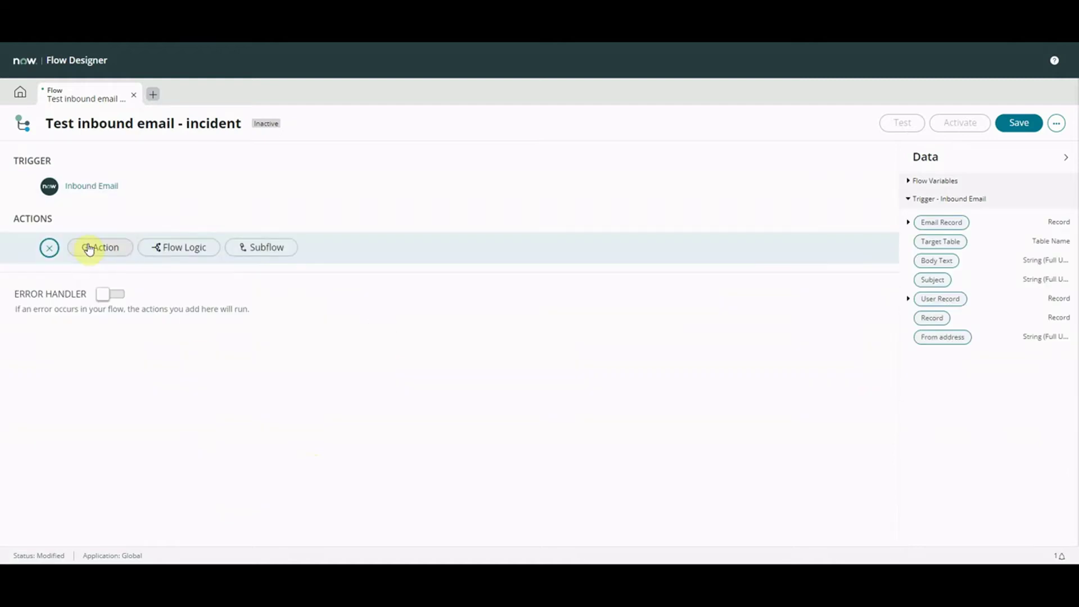
pyautogui.click(88, 249)
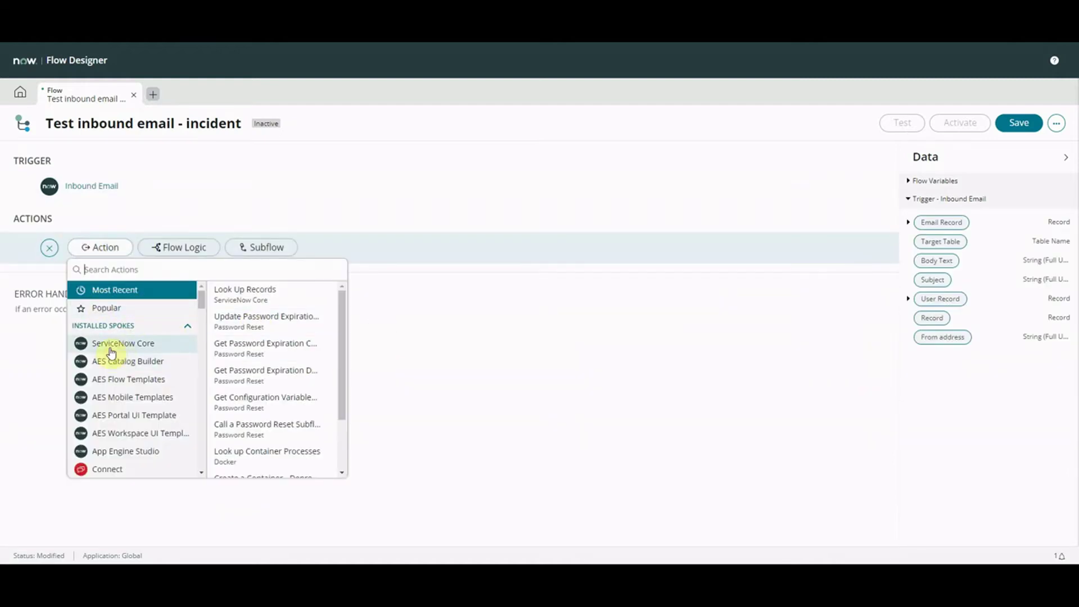
pyautogui.click(111, 344)
pyautogui.click(272, 362)
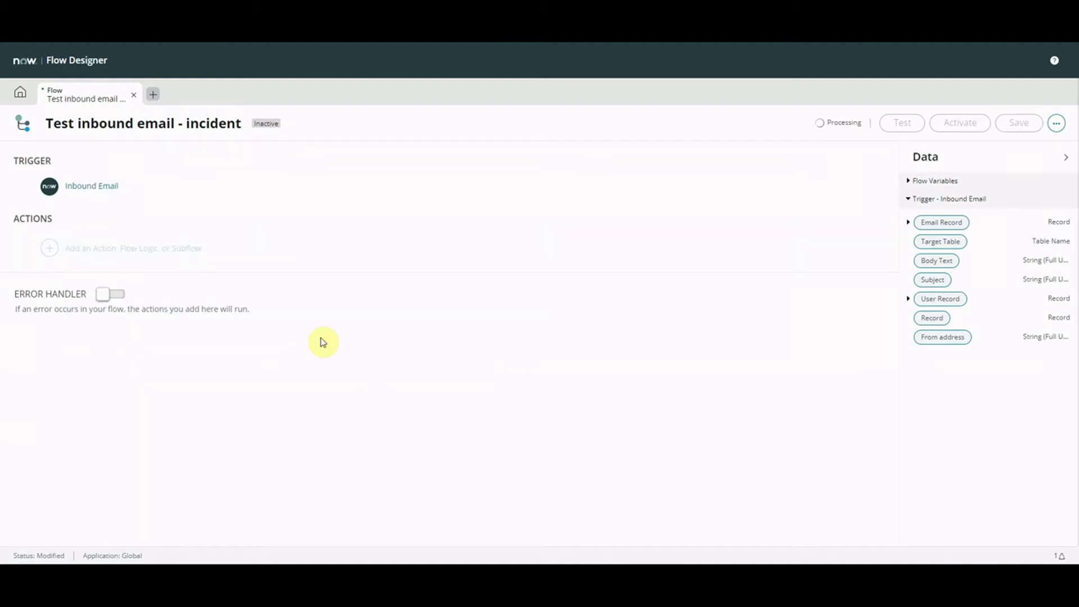
pyautogui.click(311, 306)
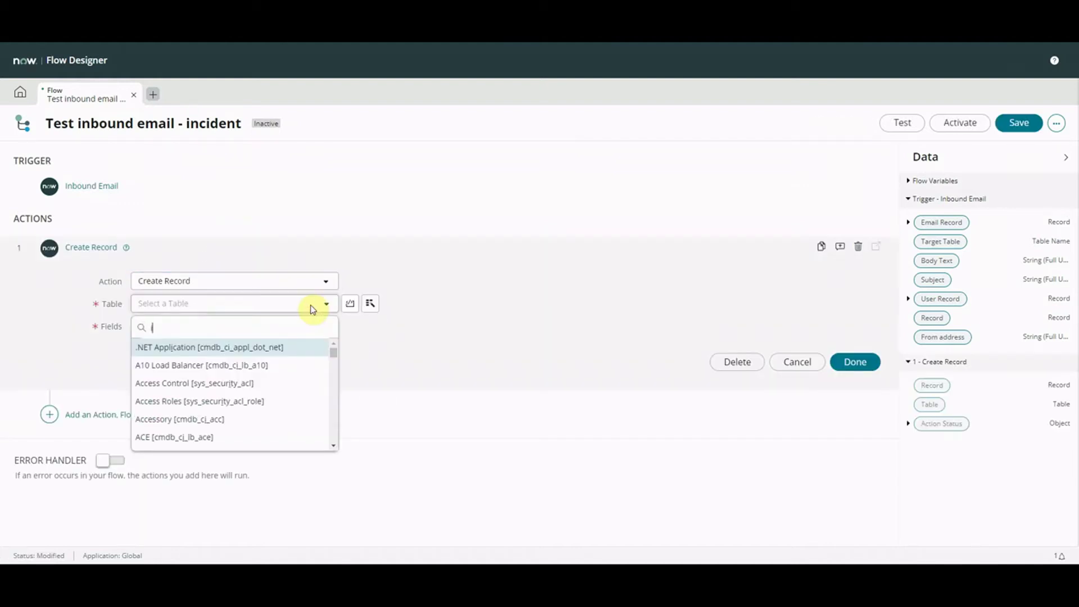
pyautogui.write('inci')
pyautogui.click(271, 368)
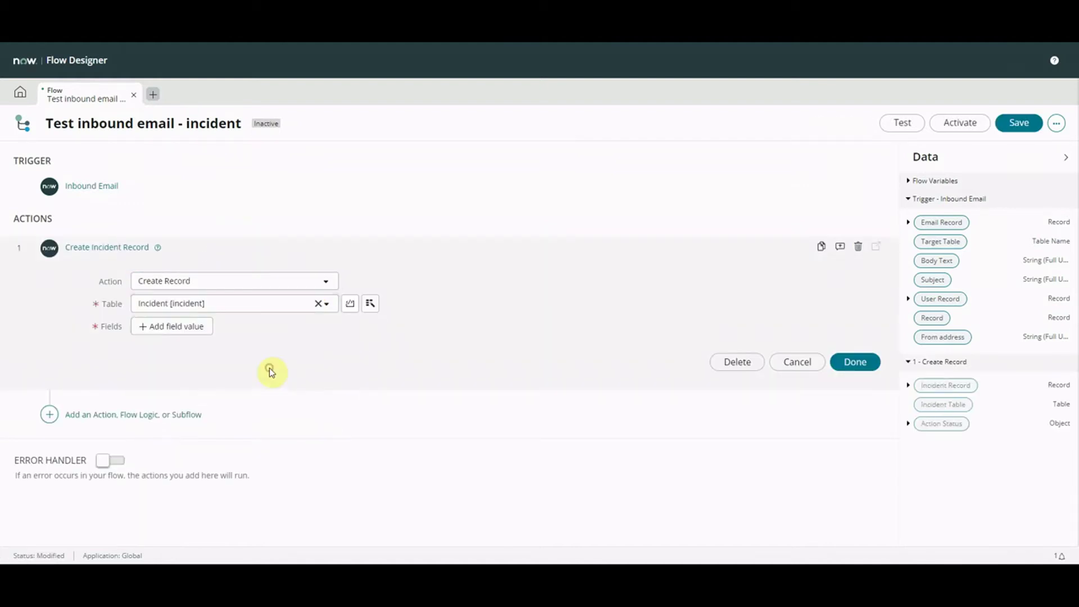
# Set the incident's Caller to the inbound email's User Record
pyautogui.click(176, 328)
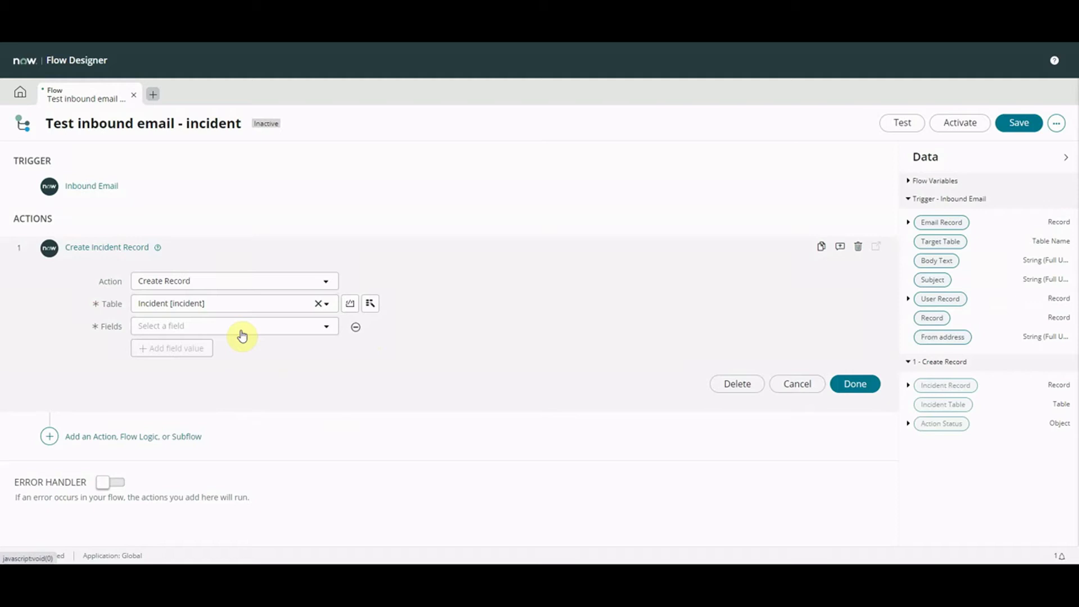
pyautogui.click(241, 331)
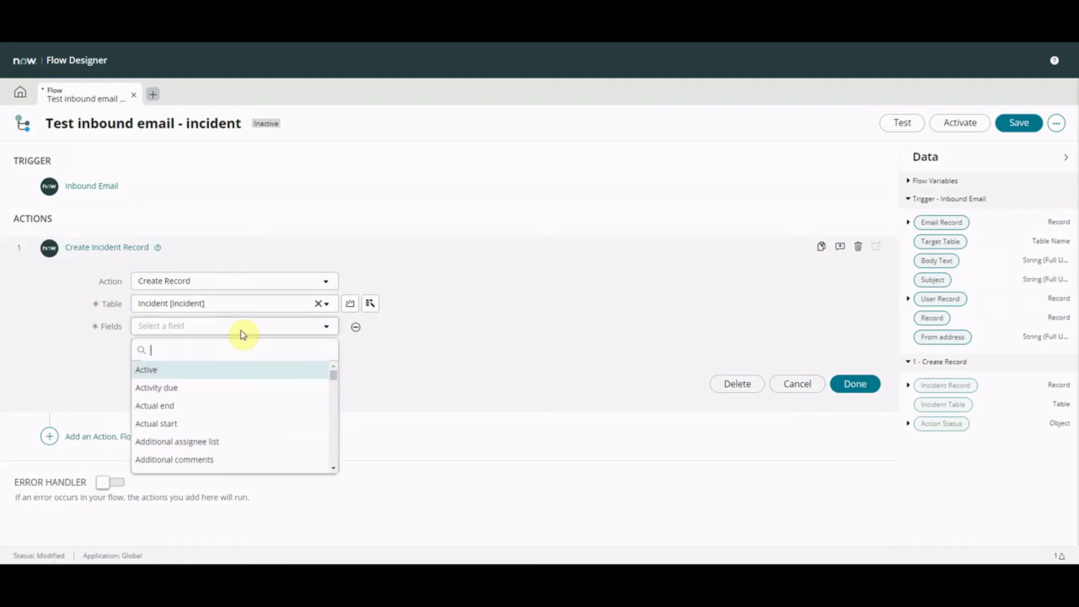
pyautogui.write('call')
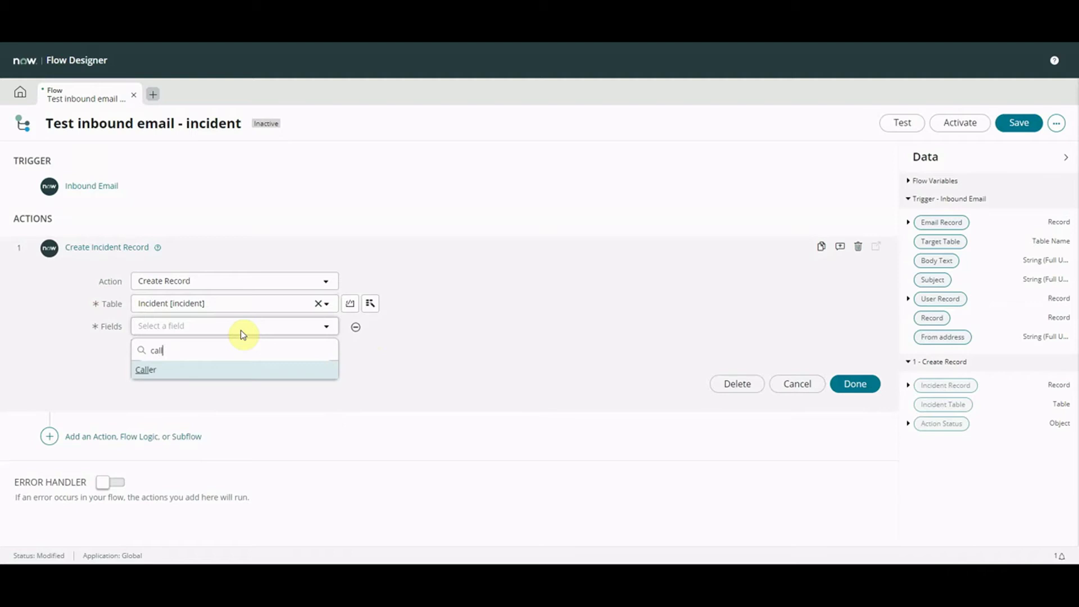
pyautogui.click(160, 372)
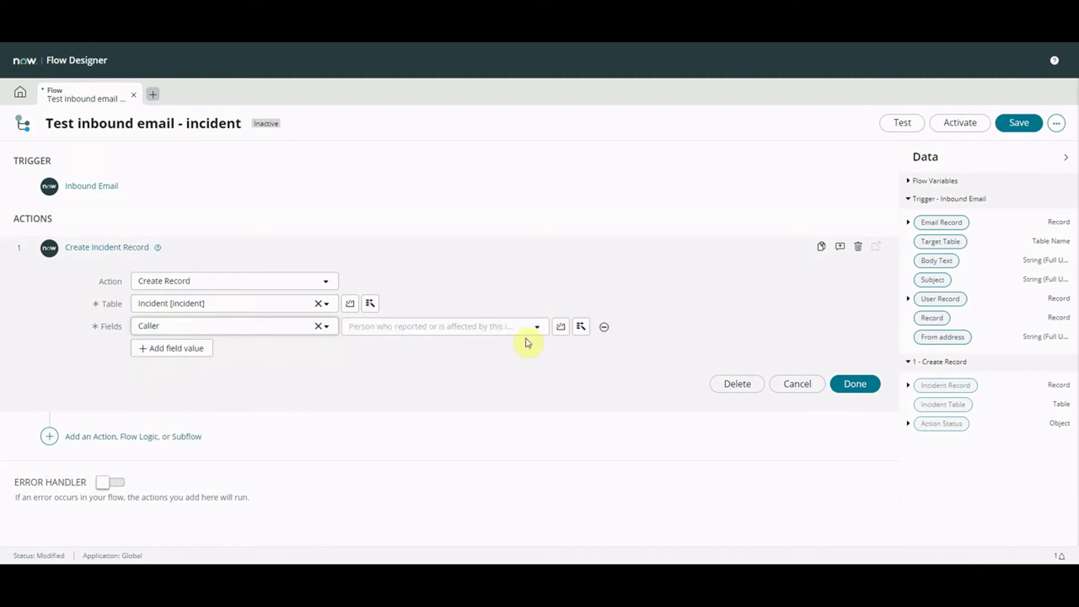
pyautogui.click(581, 327)
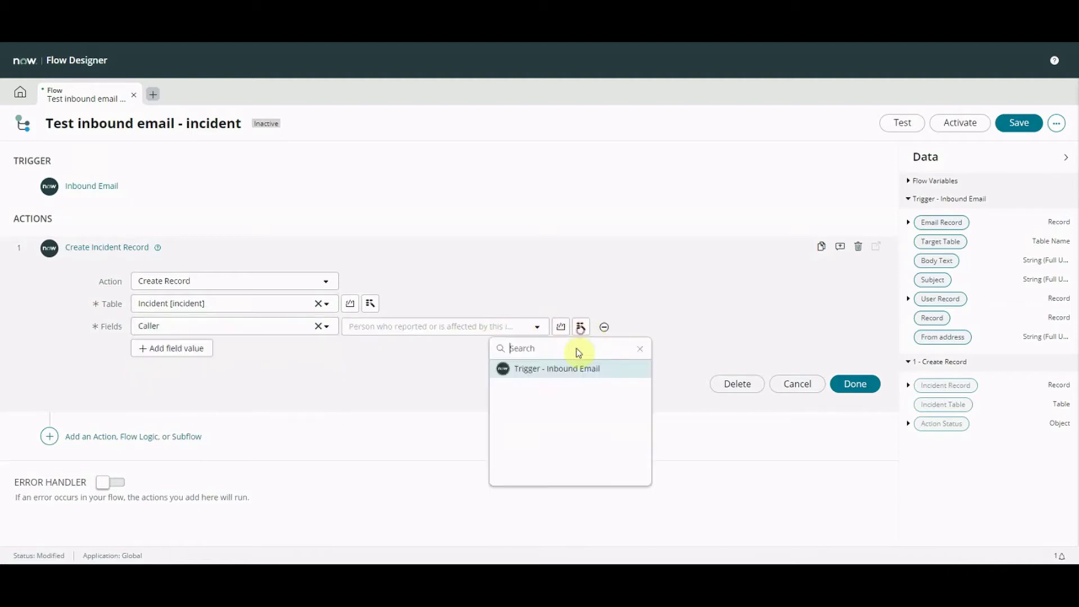
pyautogui.click(563, 376)
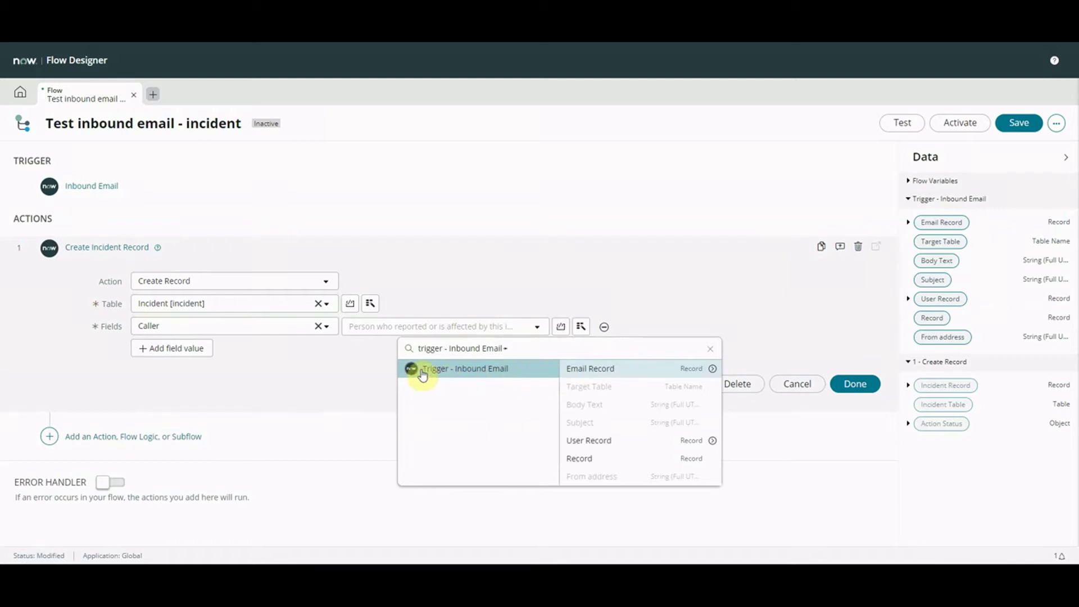
pyautogui.click(663, 443)
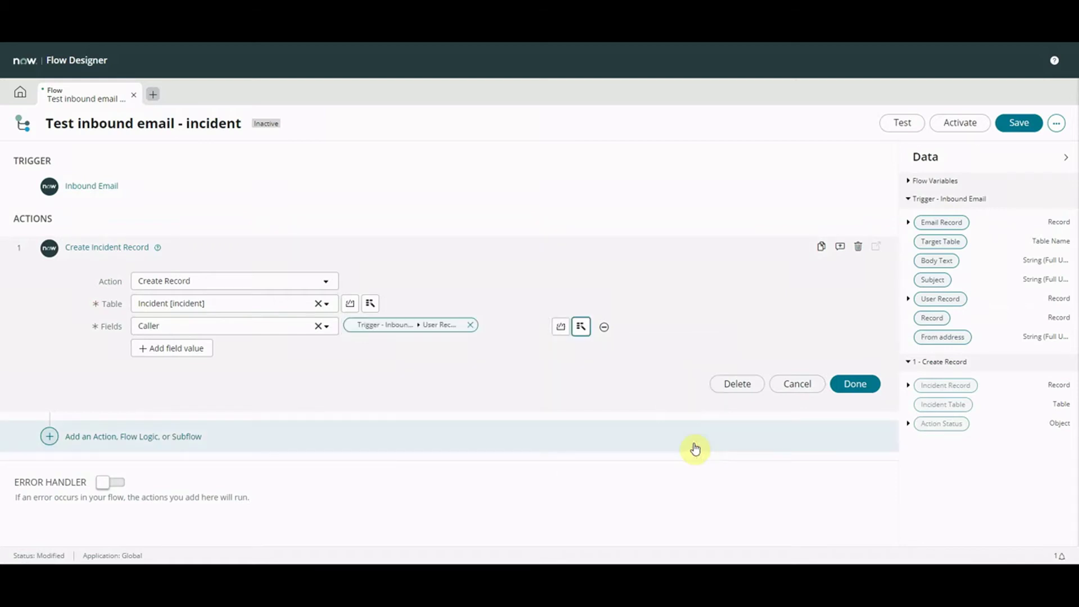
# Map Short description to the email Subject and Work notes to the email Body Text
pyautogui.click(188, 340)
pyautogui.click(321, 352)
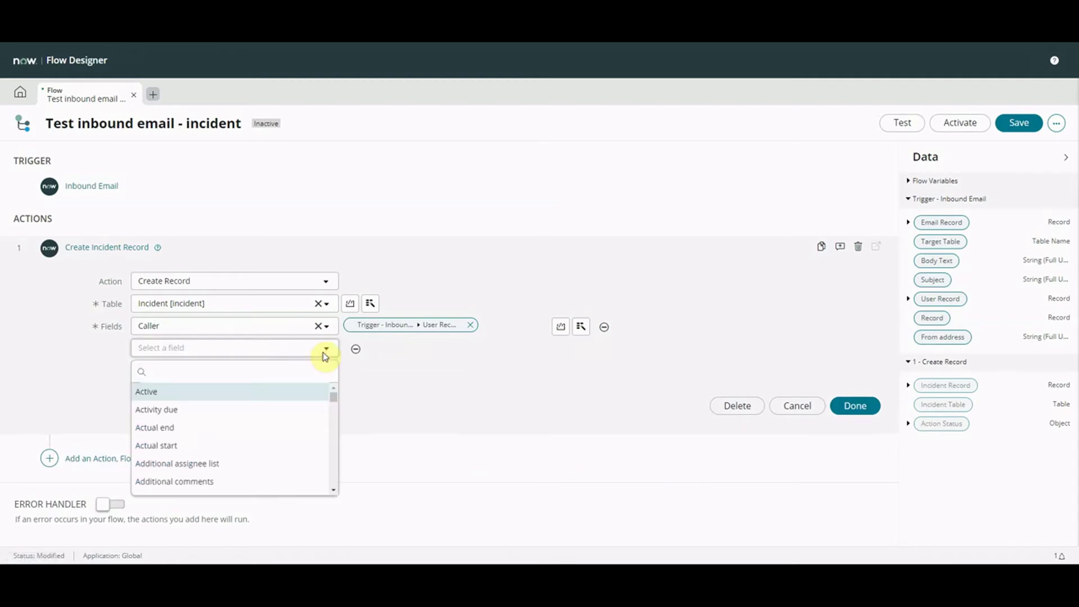
pyautogui.write('short')
pyautogui.click(262, 390)
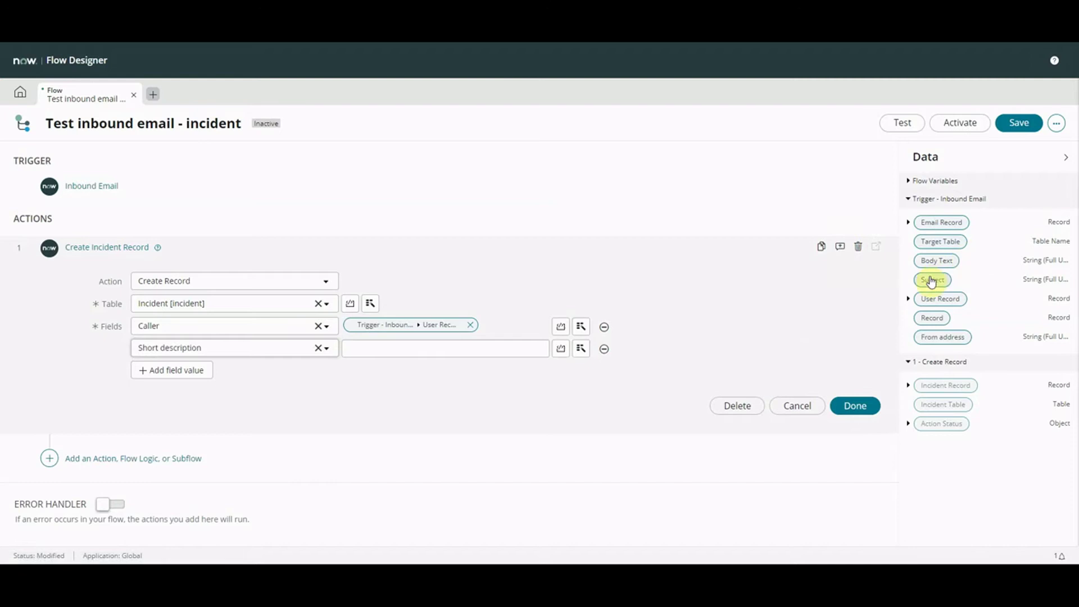
pyautogui.moveTo(931, 281); pyautogui.dragTo(469, 349)
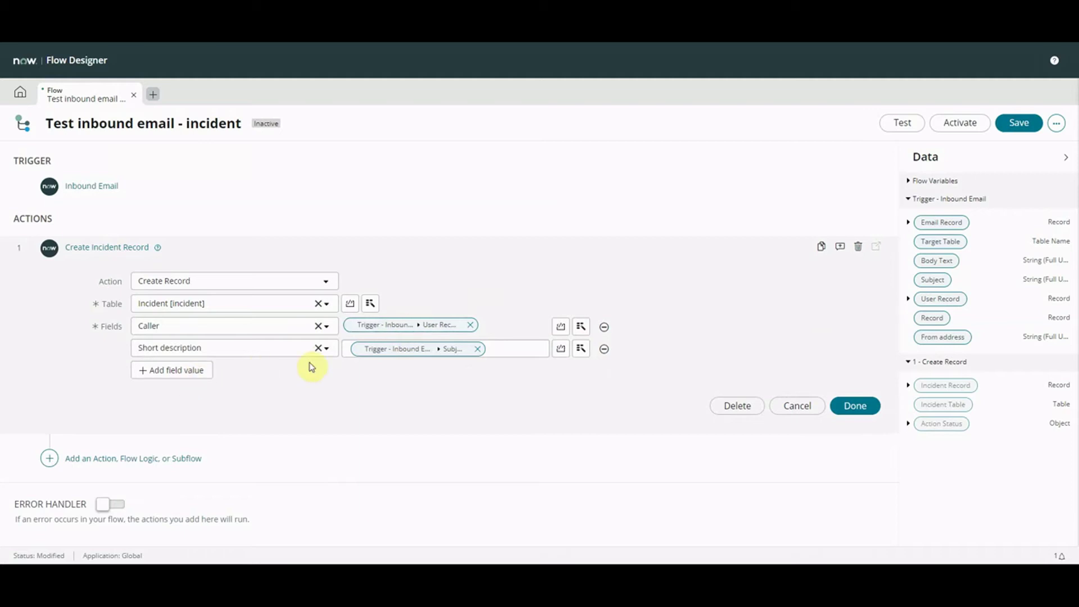
pyautogui.click(184, 370)
pyautogui.click(223, 372)
pyautogui.write('work')
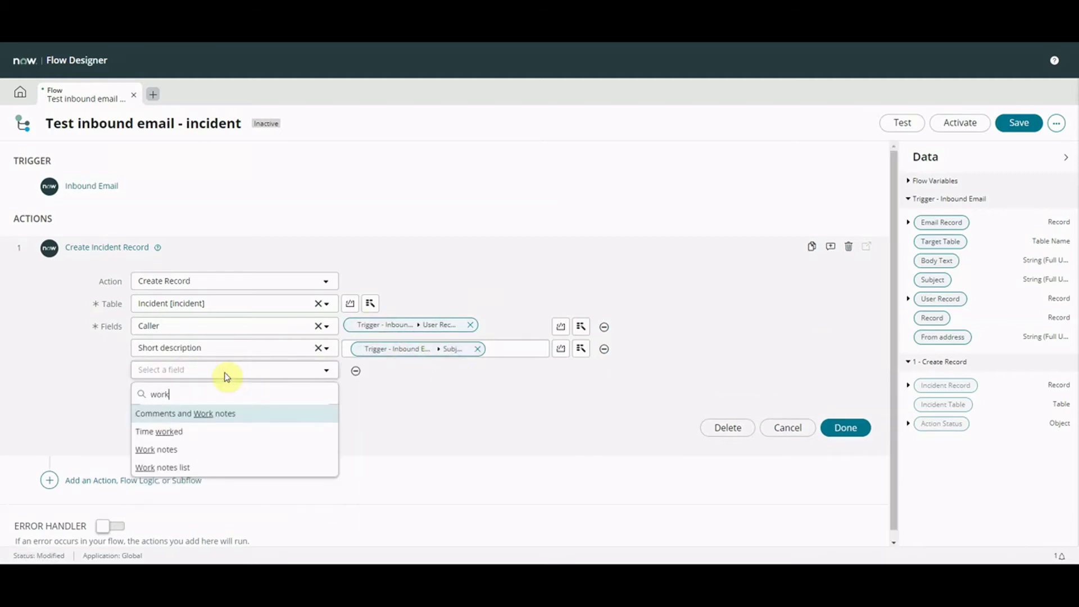
pyautogui.click(171, 449)
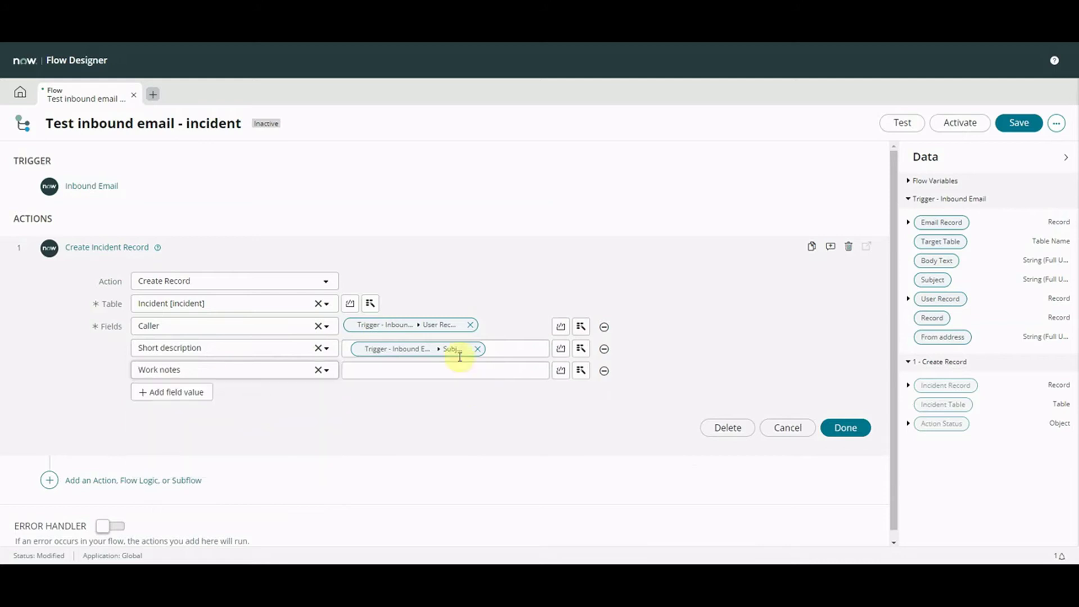
pyautogui.click(580, 370)
pyautogui.click(585, 412)
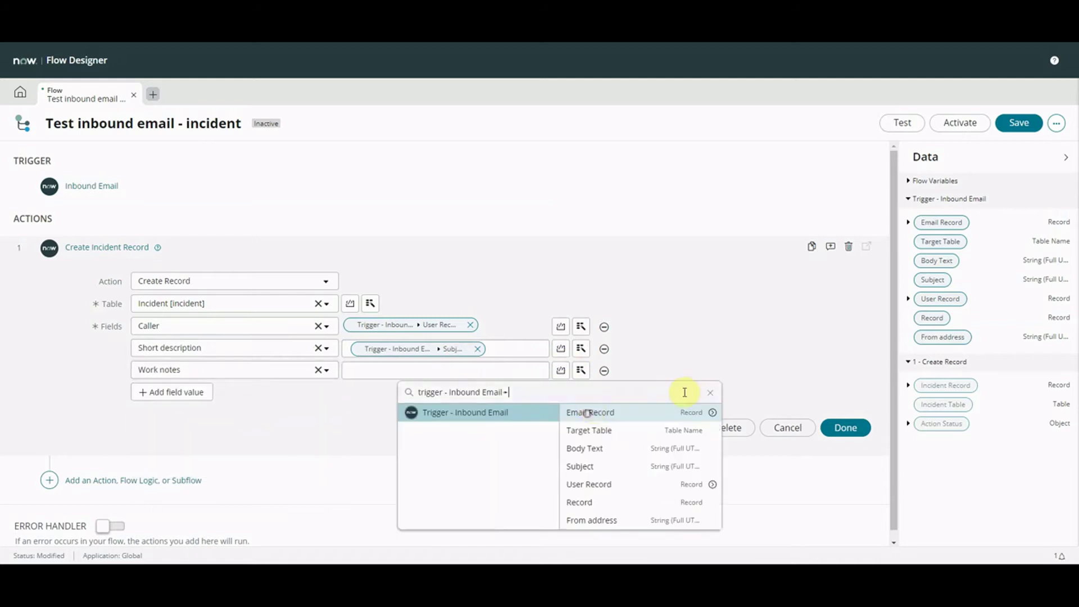
pyautogui.click(629, 449)
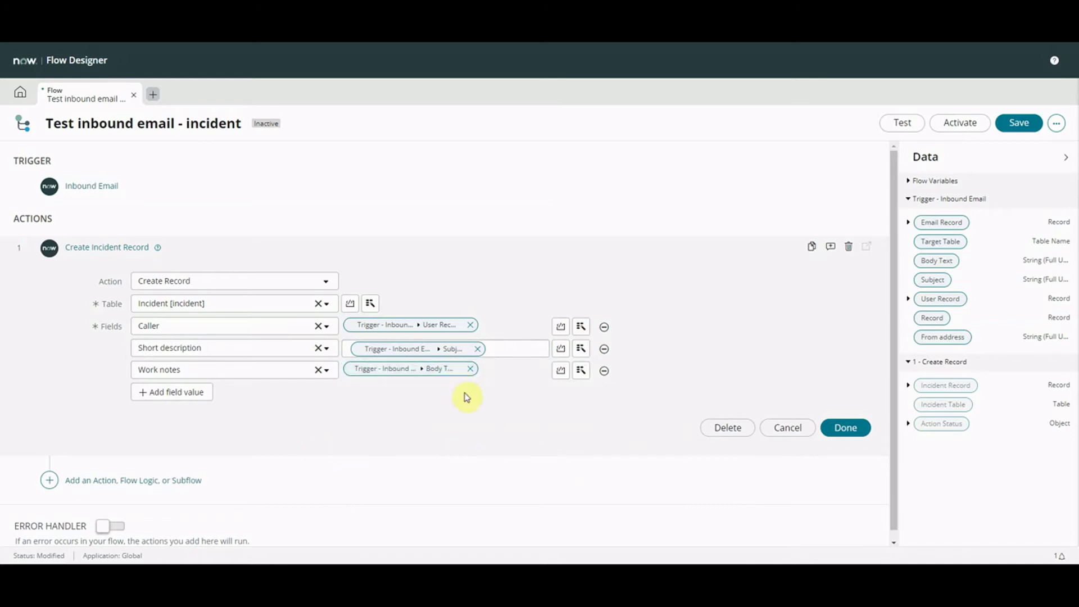
pyautogui.click(467, 349)
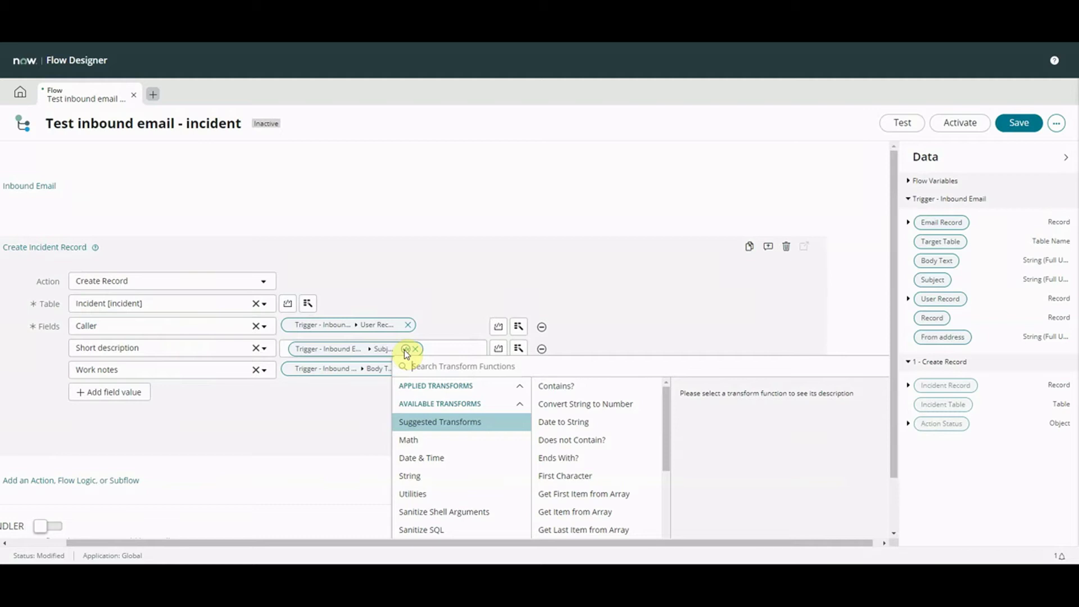
pyautogui.click(585, 404)
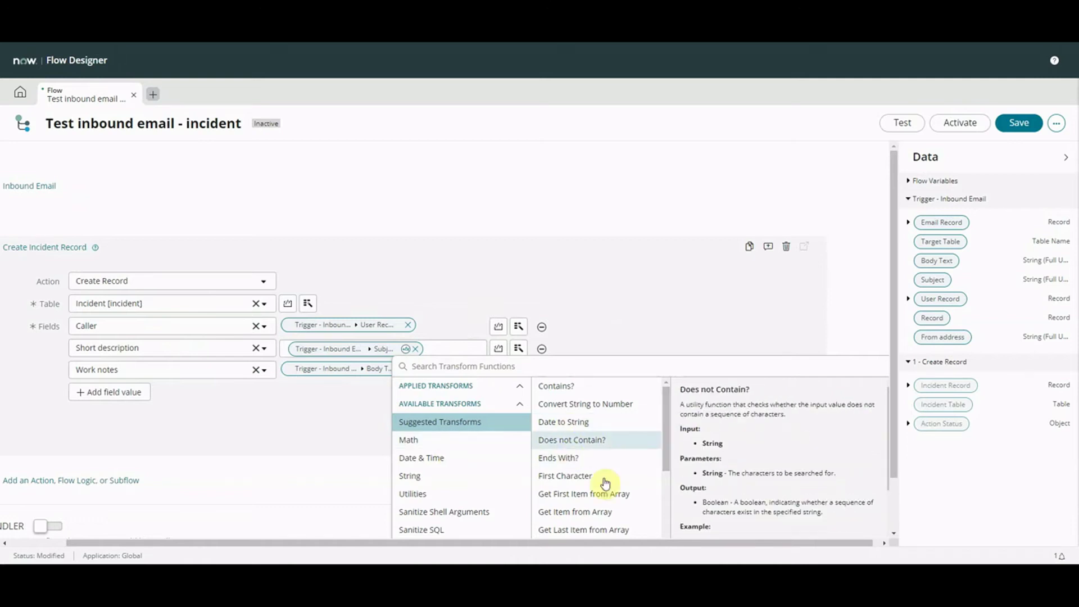
pyautogui.click(284, 439)
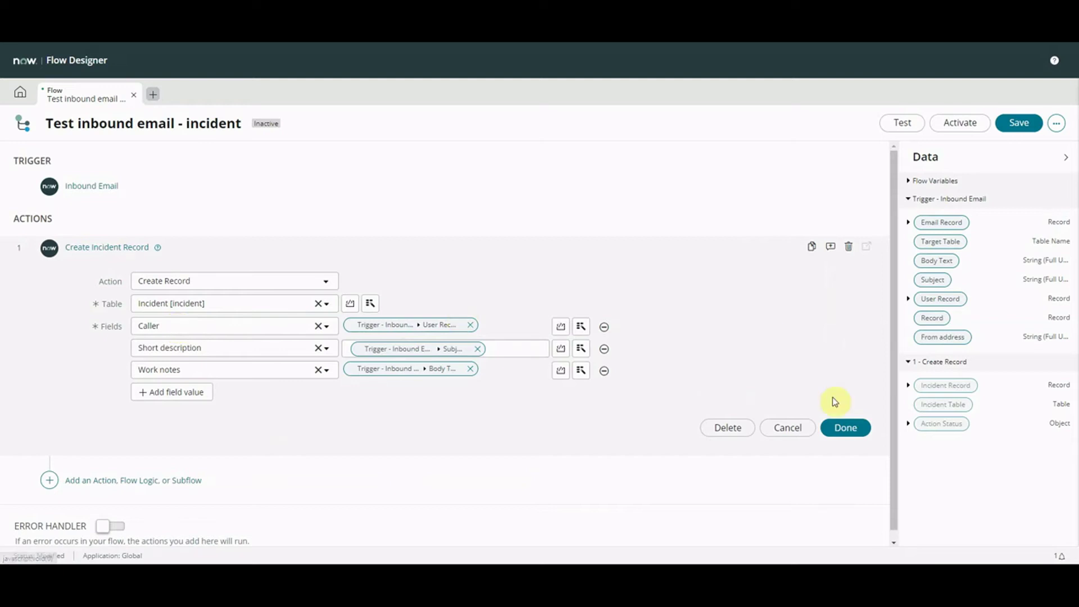
# Close the incident action, save the flow, and confirm its activation
pyautogui.click(845, 427)
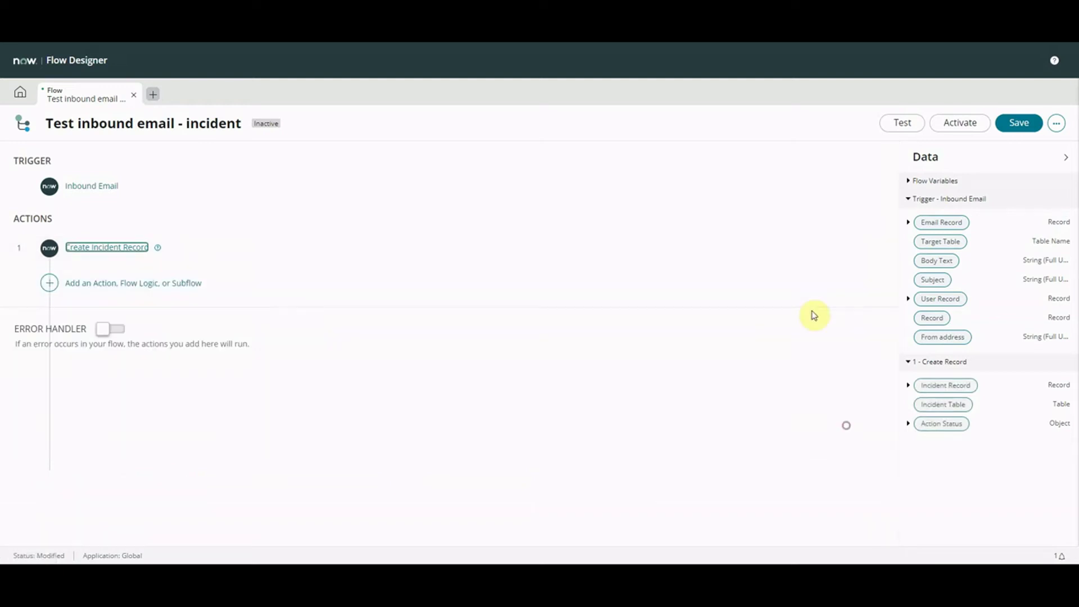
pyautogui.click(1018, 122)
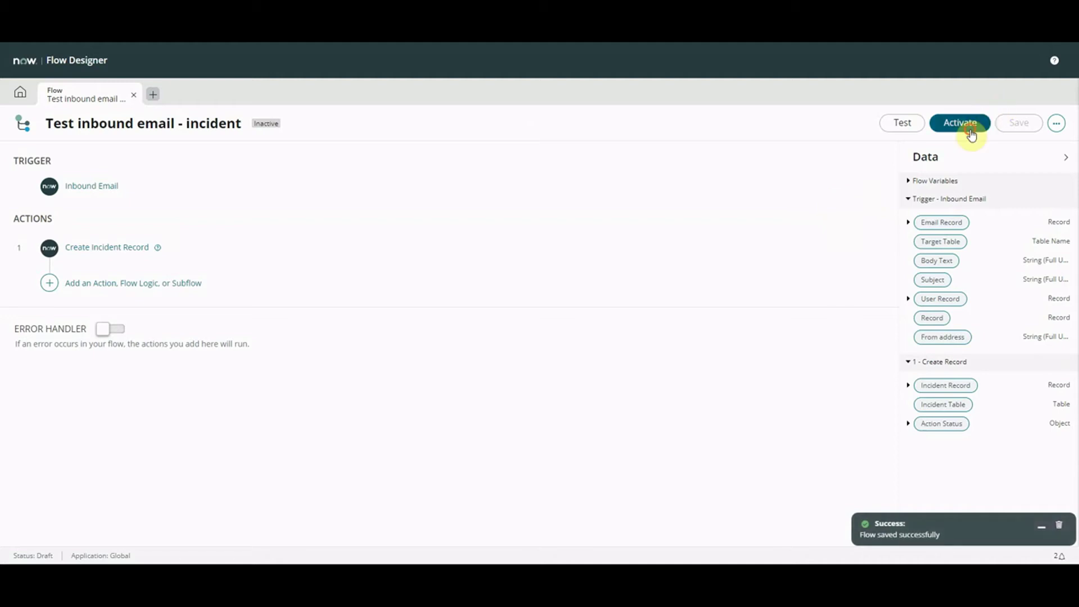
pyautogui.click(968, 127)
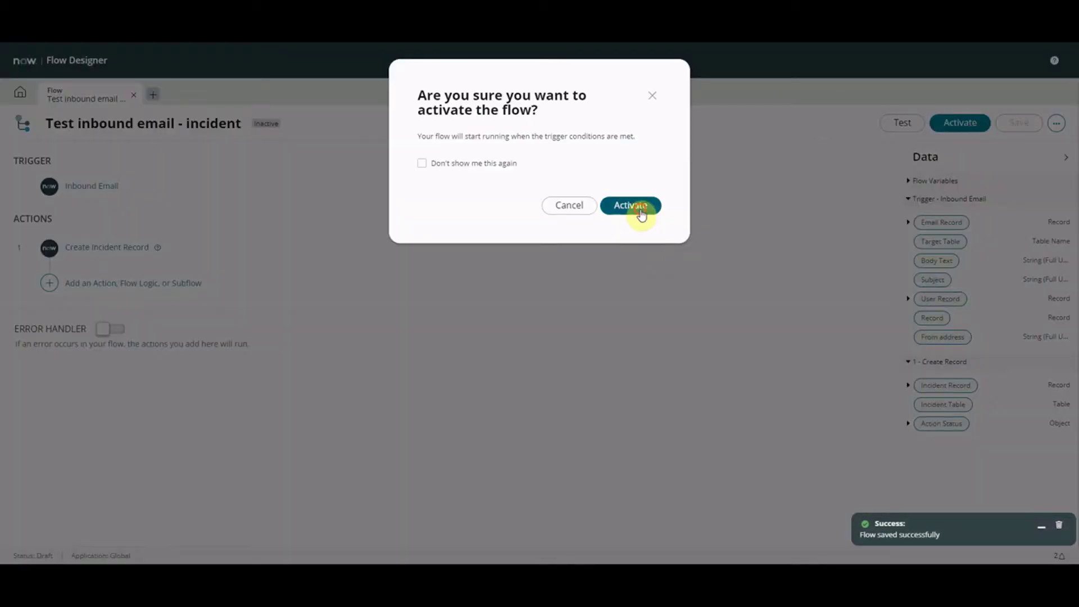
pyautogui.click(638, 207)
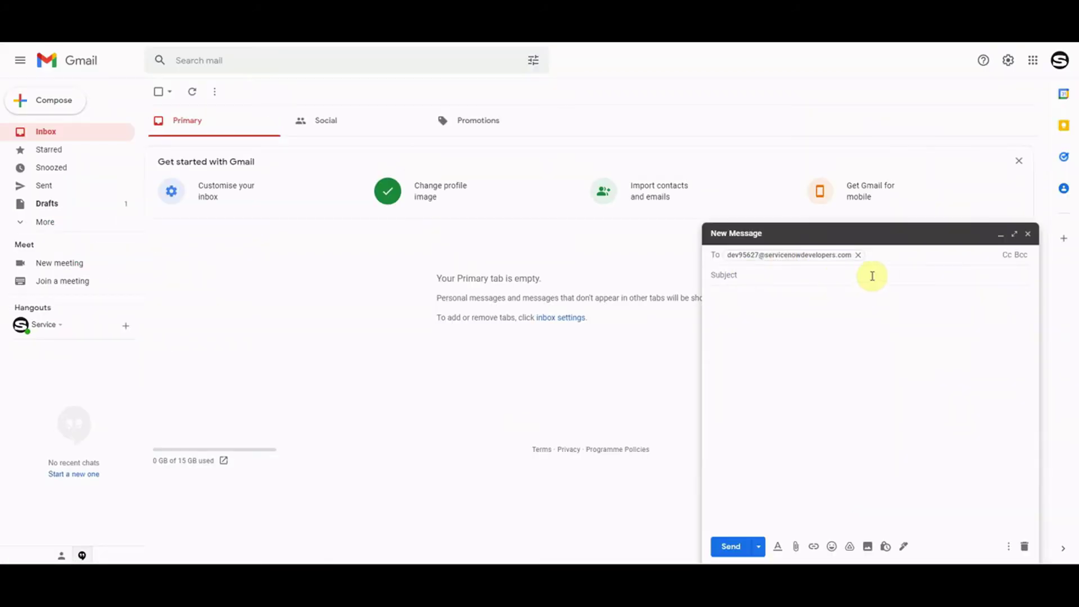
# Send the email with subject 'this is a test' and body 'this is a test body'
pyautogui.click(801, 276)
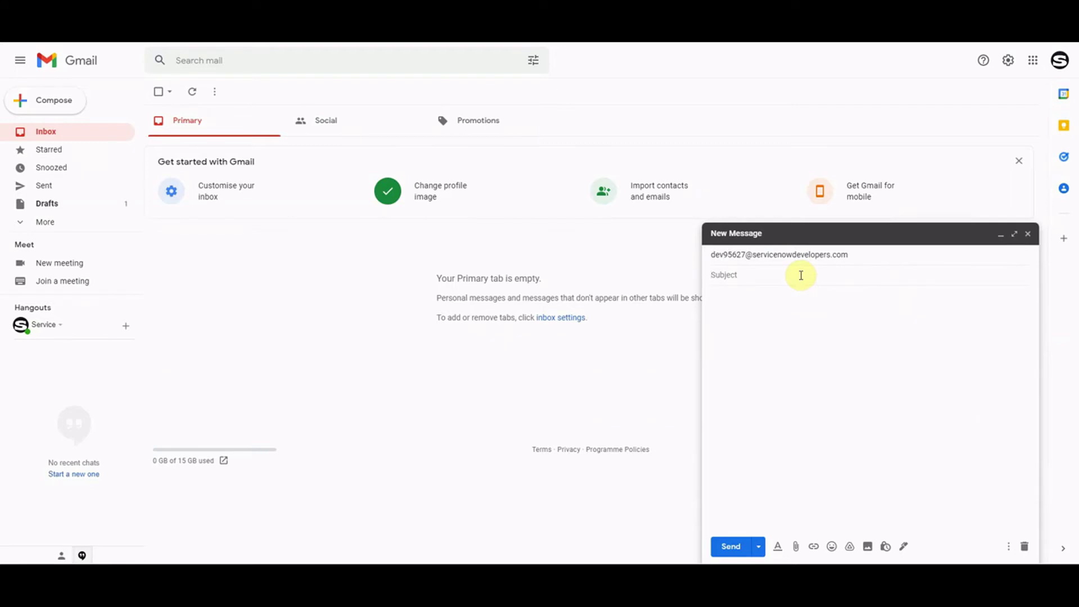
pyautogui.write('th')
pyautogui.press('BackSpace')
pyautogui.press('BackSpace')
pyautogui.write('this is a test')
pyautogui.press('Tab')
pyautogui.write('this is a test body')
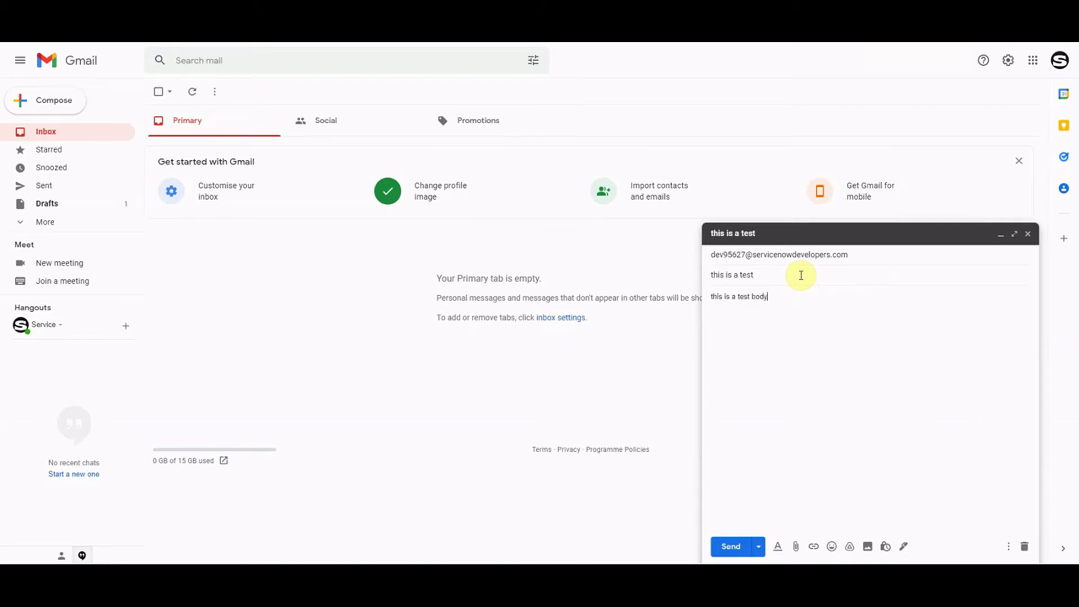
pyautogui.click(732, 548)
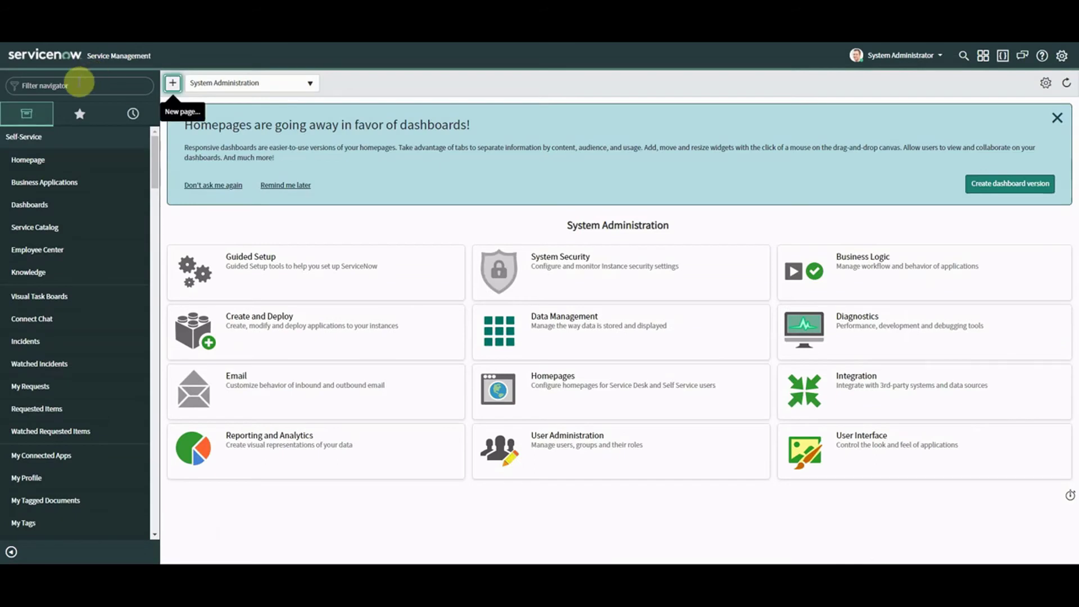
# Filter the navigator for 'email prop' and open System Properties > Email Properties
pyautogui.click(79, 83)
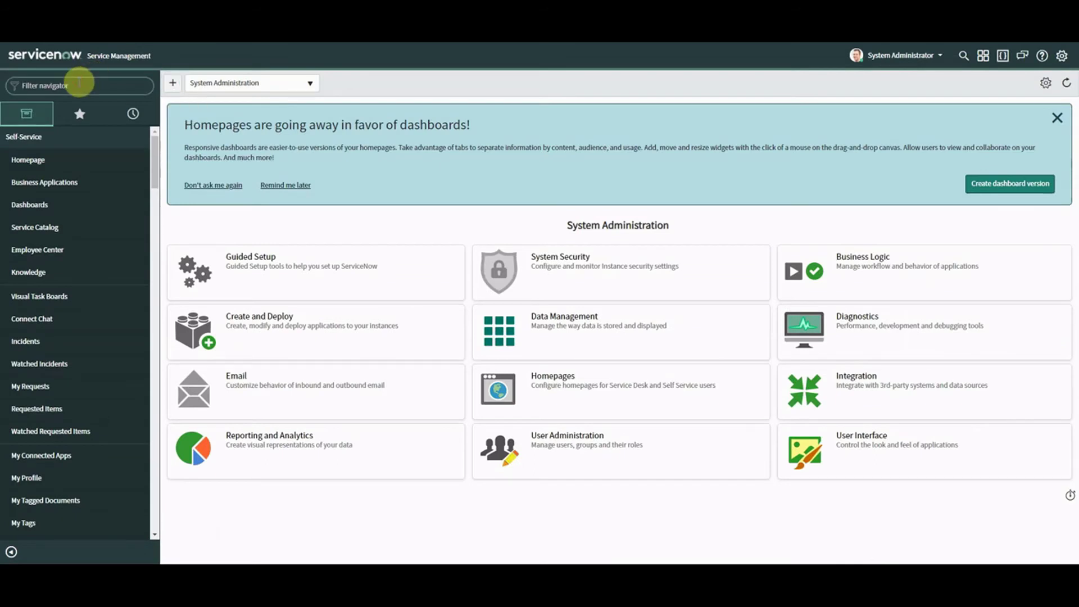
pyautogui.write('email')
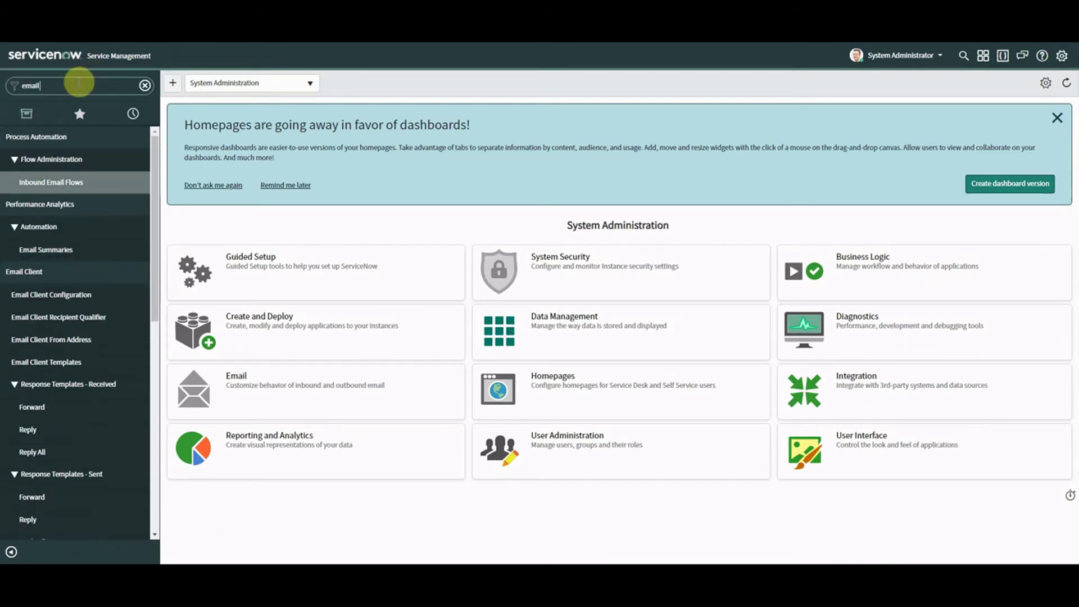
pyautogui.write(' prop')
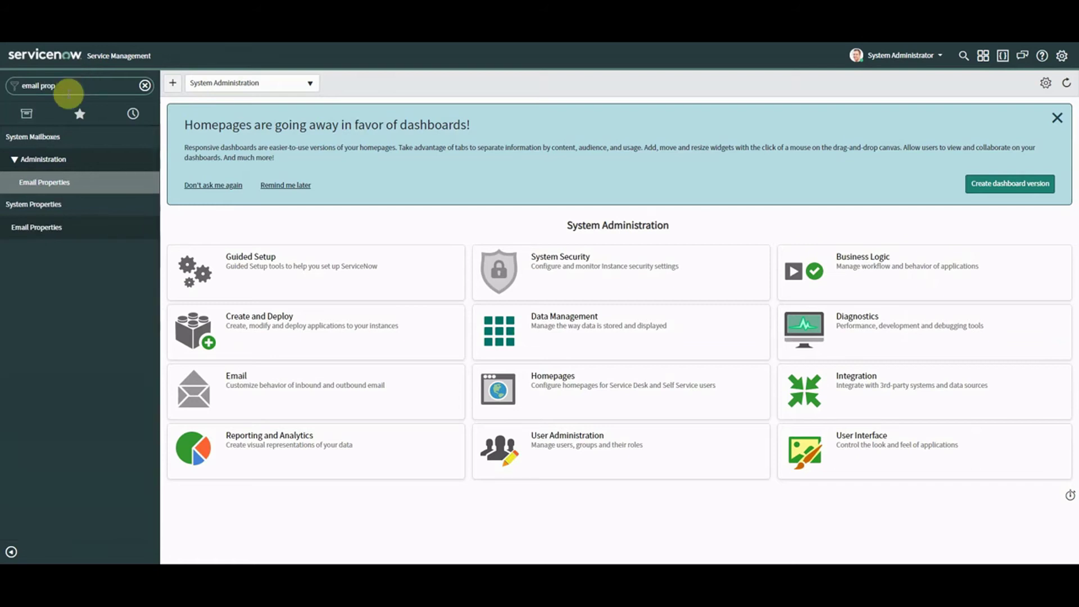
pyautogui.click(31, 230)
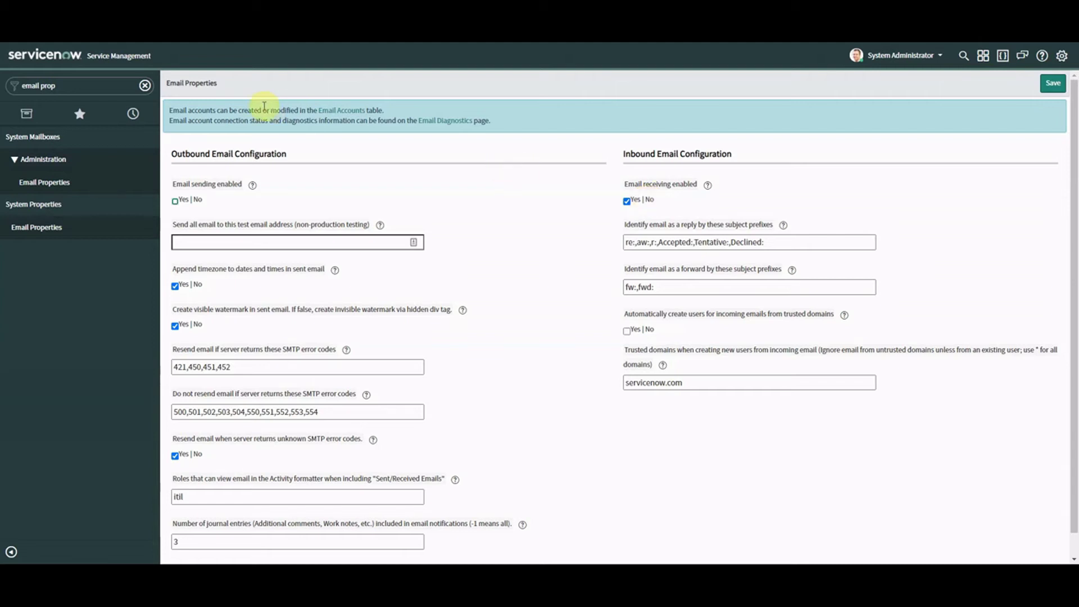
# Filter the navigator for 'Inbound ac' and open the Inbound Actions list
pyautogui.click(68, 83)
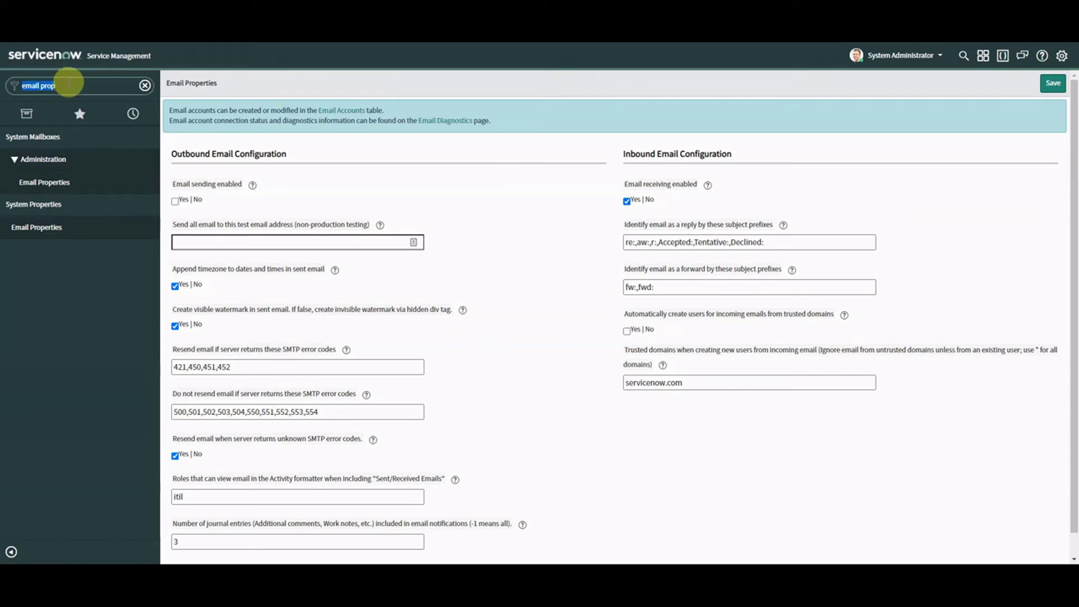
pyautogui.write('Inbound ac')
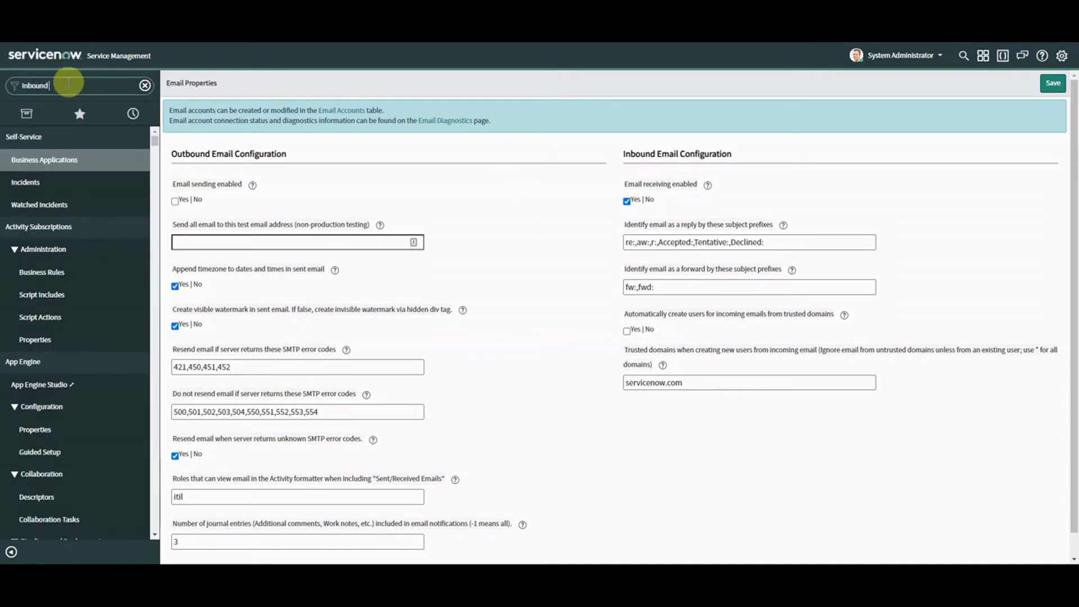
pyautogui.click(59, 182)
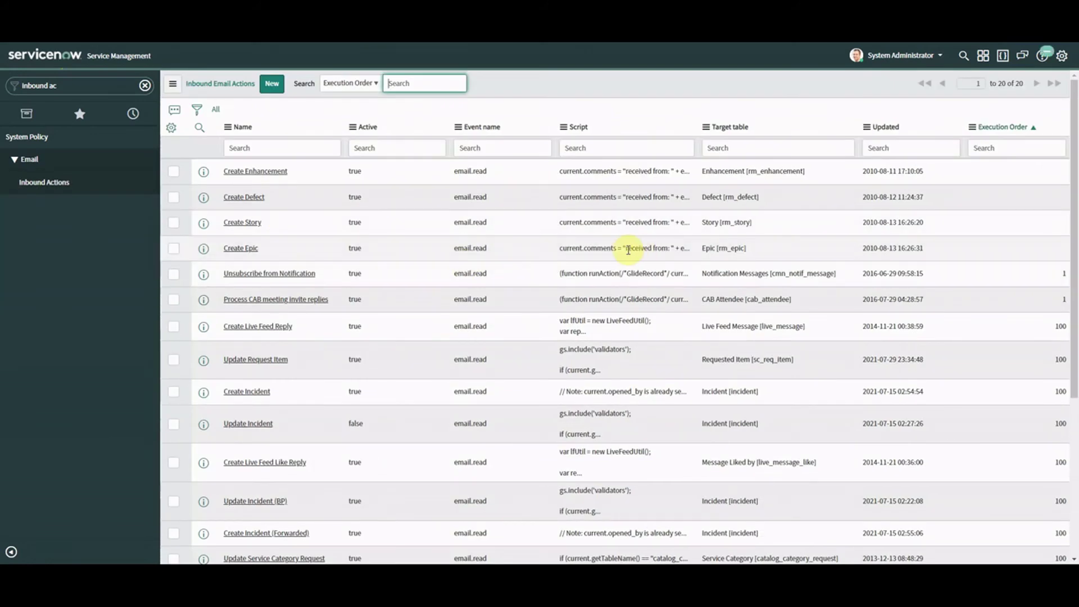
# Show only inbound actions targeting Incident and open Create Incident
pyautogui.click(776, 147)
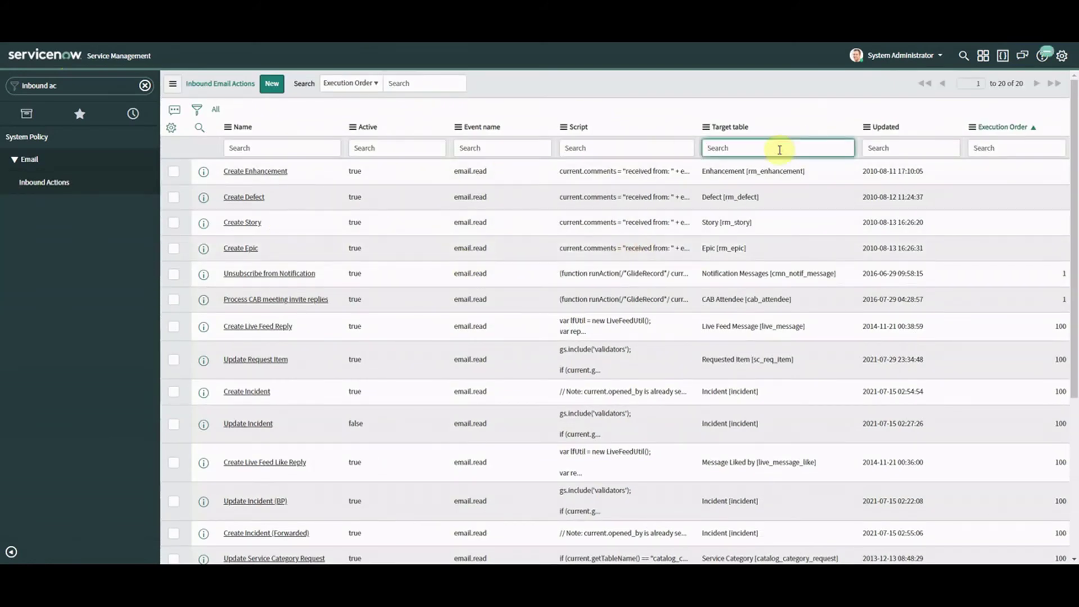
pyautogui.rightClick(729, 414)
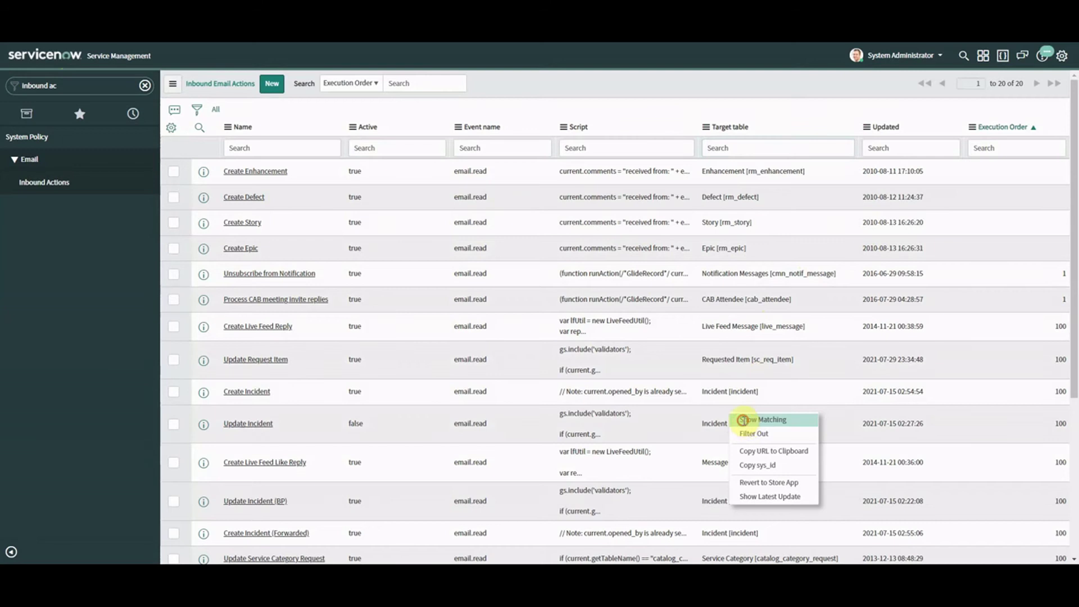
pyautogui.click(510, 330)
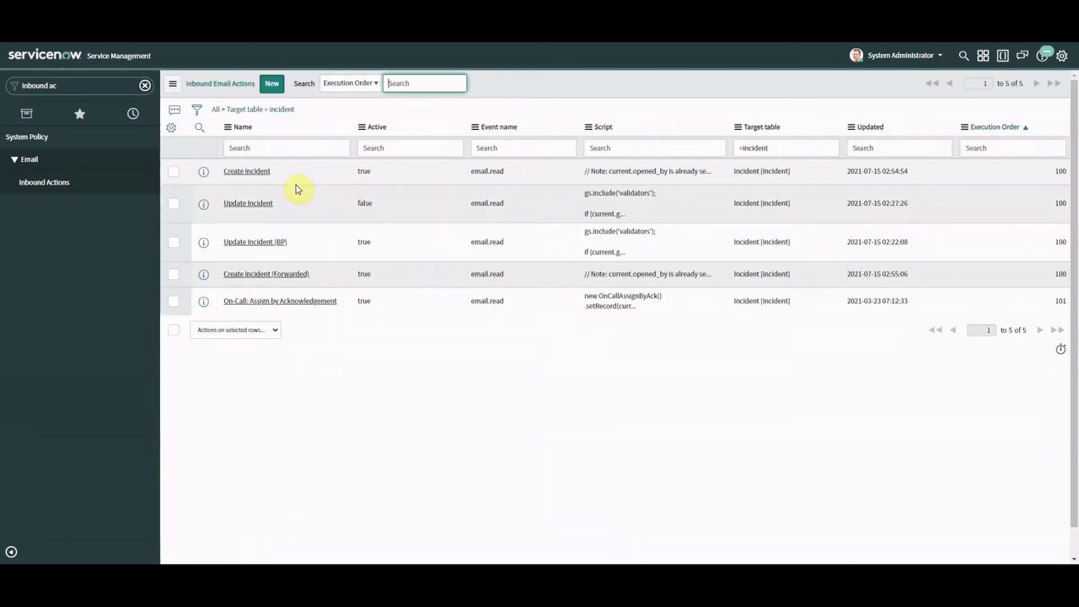
pyautogui.click(379, 259)
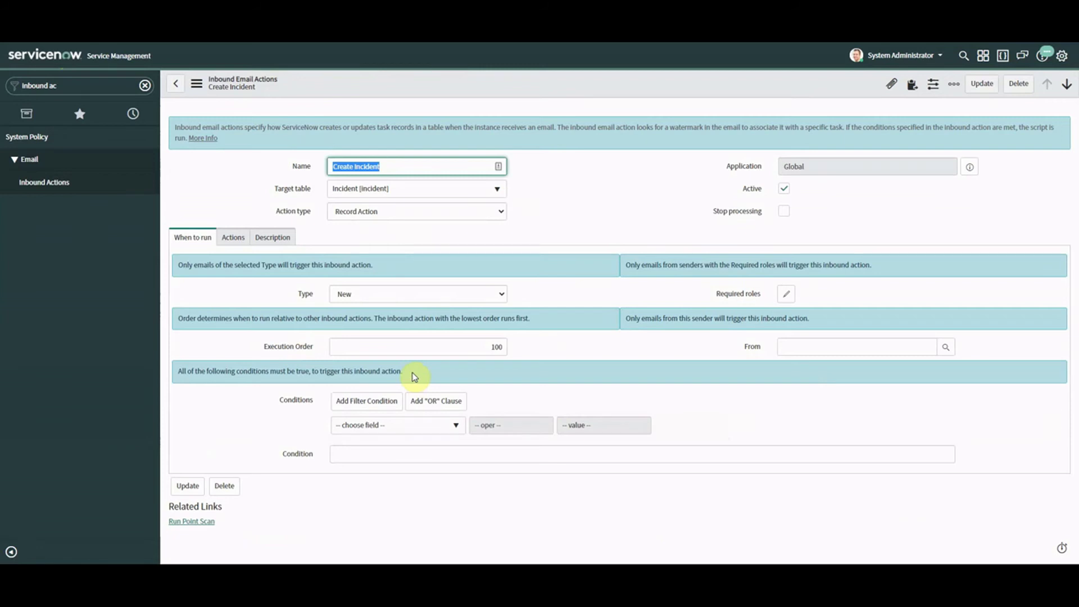
# View Create Incident's Description and Actions script, then return to the Inbound Actions list
pyautogui.click(237, 238)
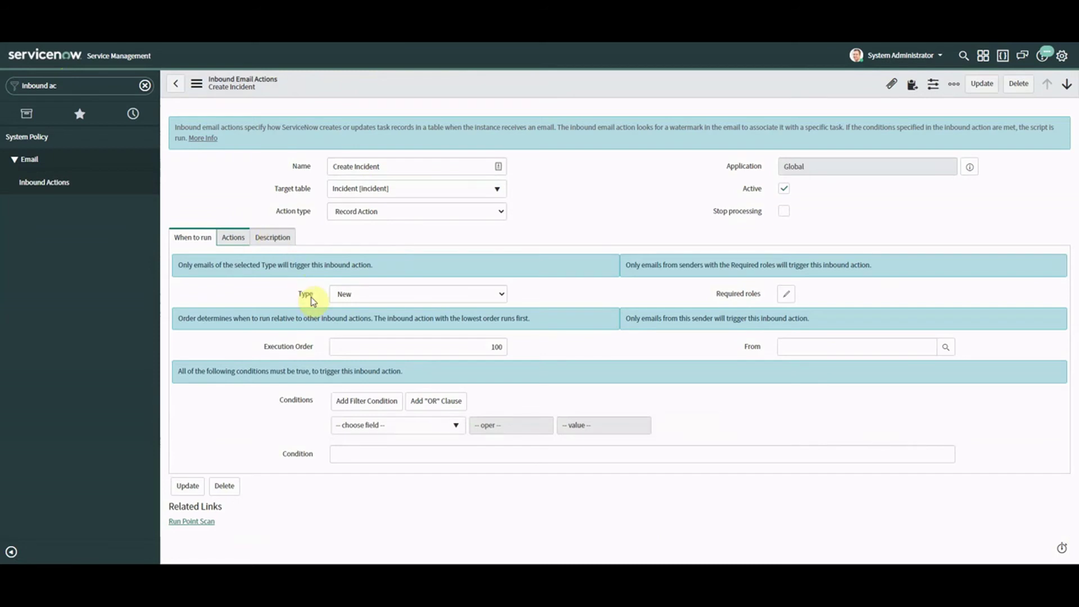
pyautogui.click(272, 237)
pyautogui.click(232, 237)
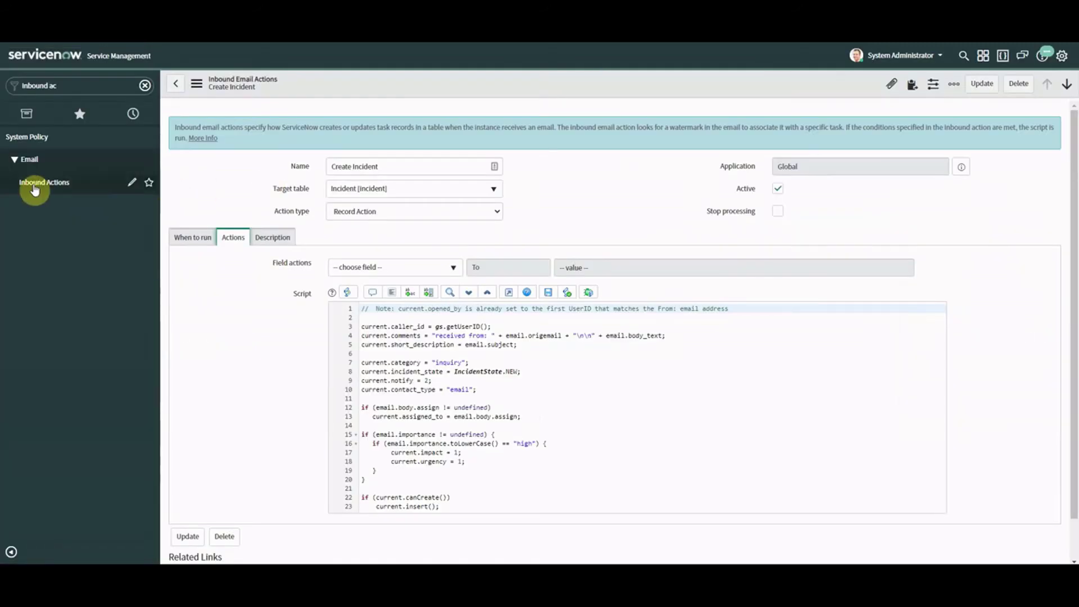
pyautogui.click(34, 184)
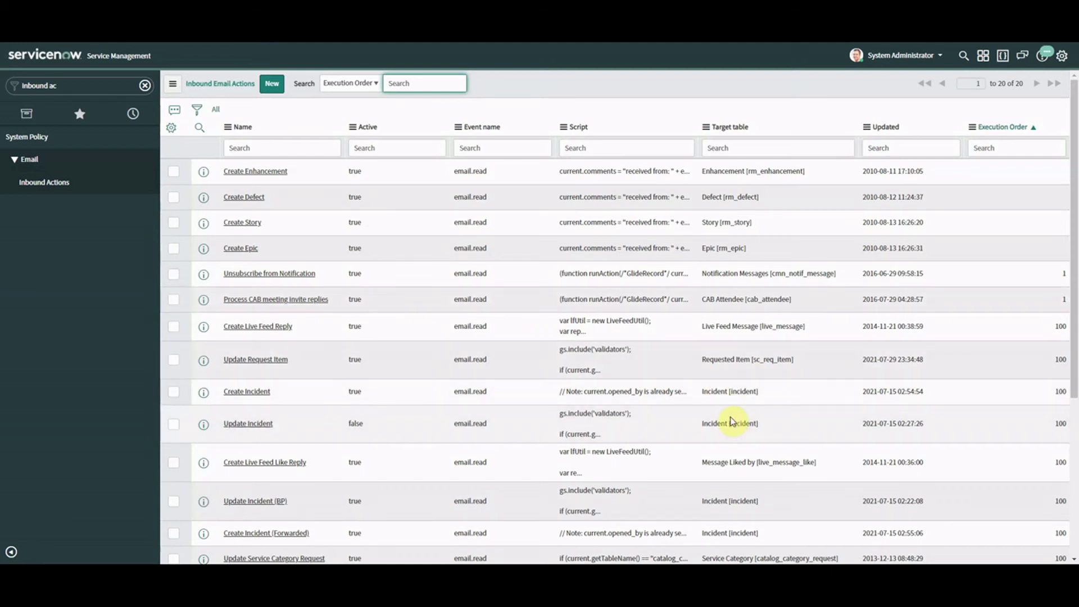
# Filter the Inbound Actions list to those targeting the Incident table
pyautogui.moveTo(679, 406)
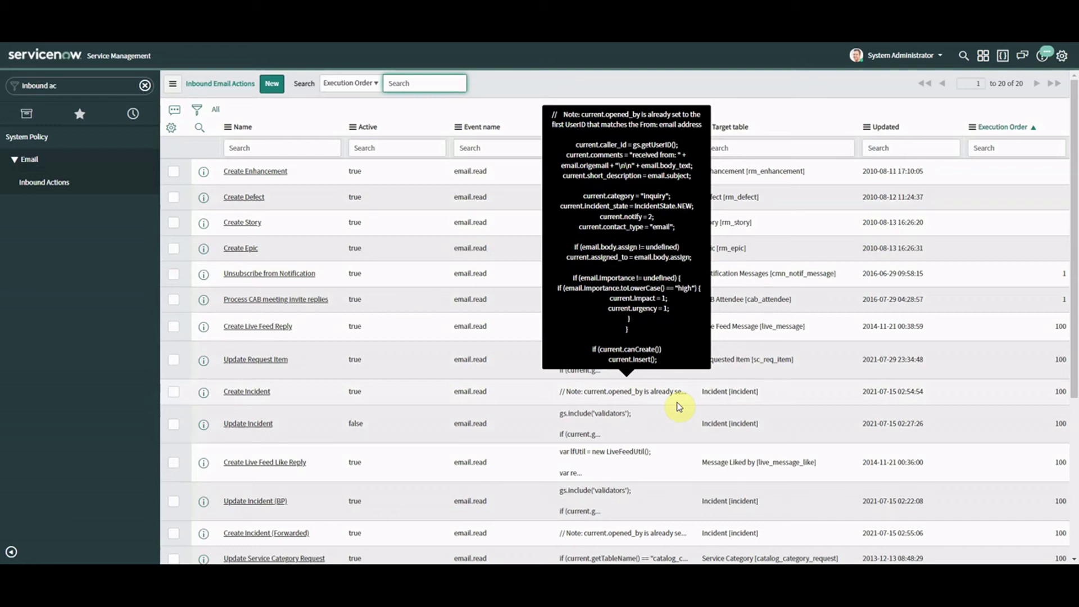
pyautogui.rightClick(744, 398)
pyautogui.click(757, 400)
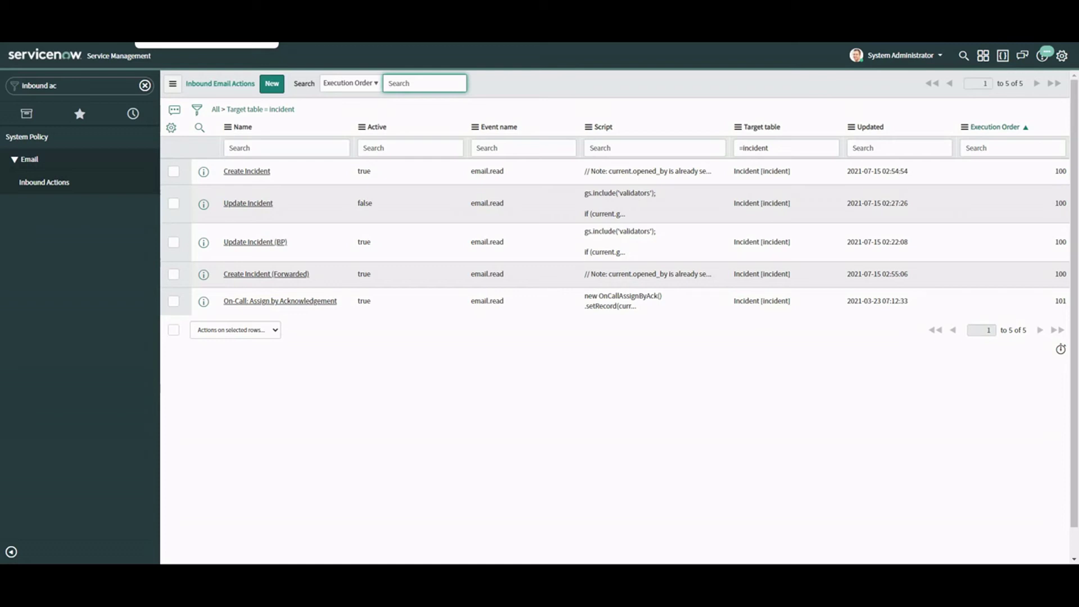
# Highlight the Incident actions' execution order values of 100
pyautogui.click(78, 85)
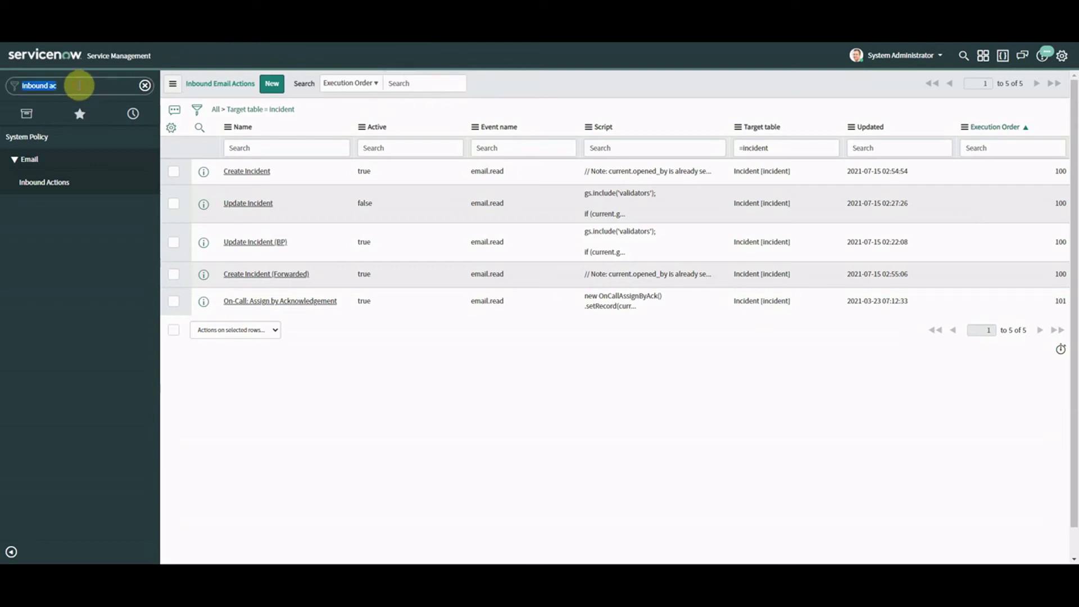
pyautogui.write('sys')
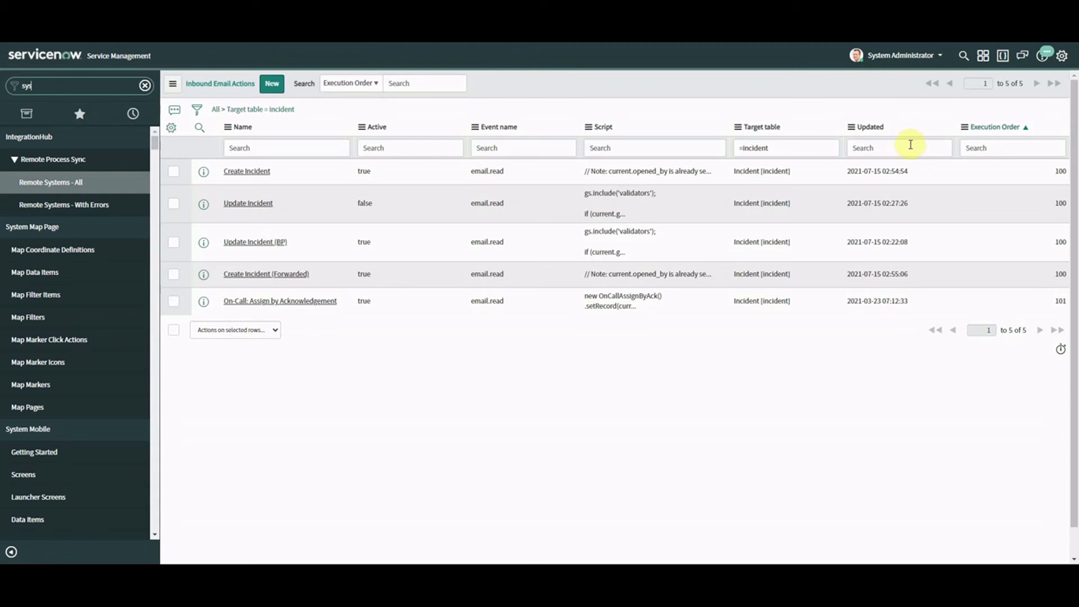
pyautogui.click(1060, 173)
pyautogui.moveTo(1061, 178); pyautogui.dragTo(1060, 264)
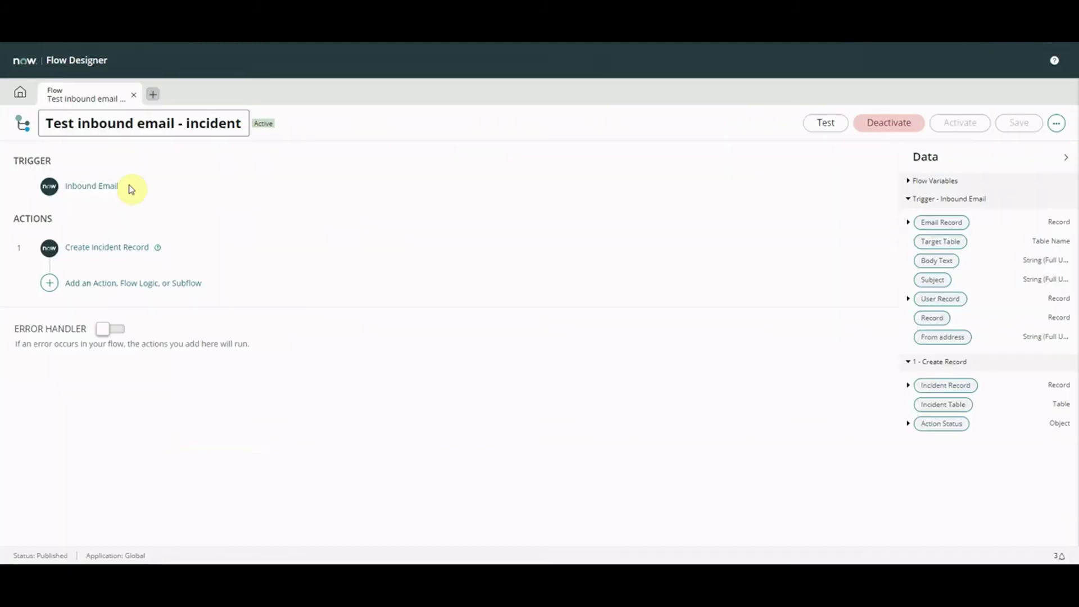
# Look over the Inbound Email trigger settings and the flow's extra options, then return to the inbound actions list
pyautogui.click(80, 185)
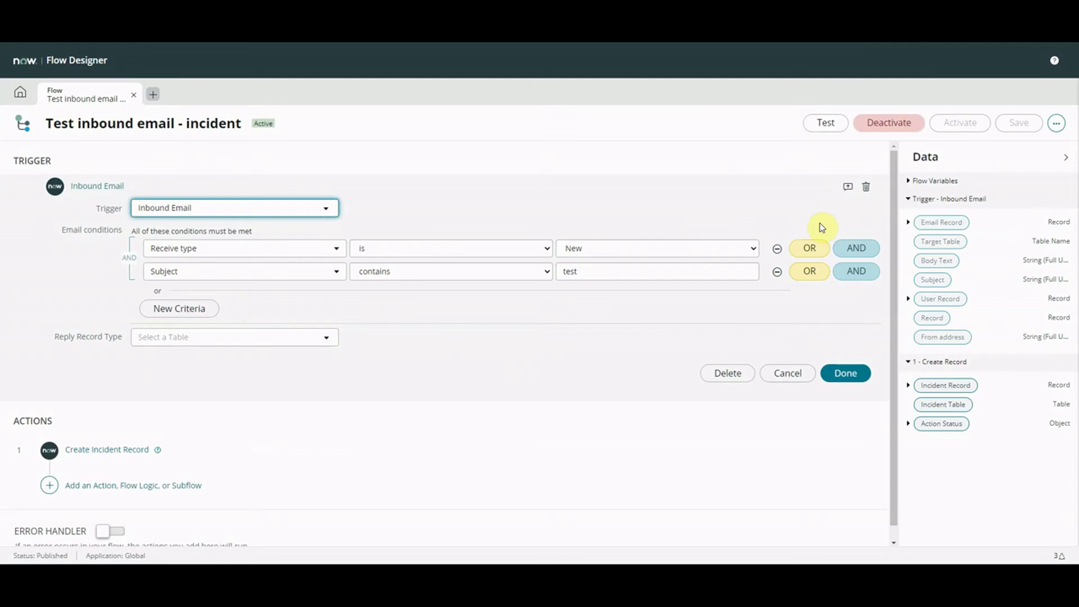
pyautogui.click(1056, 124)
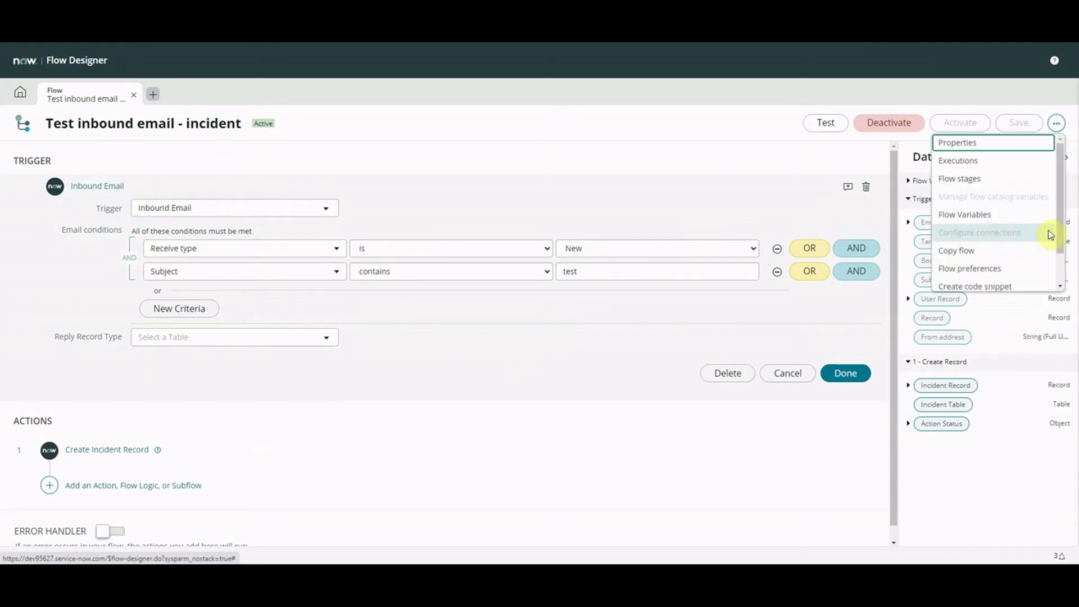
pyautogui.scroll(-2, 1054, 232)
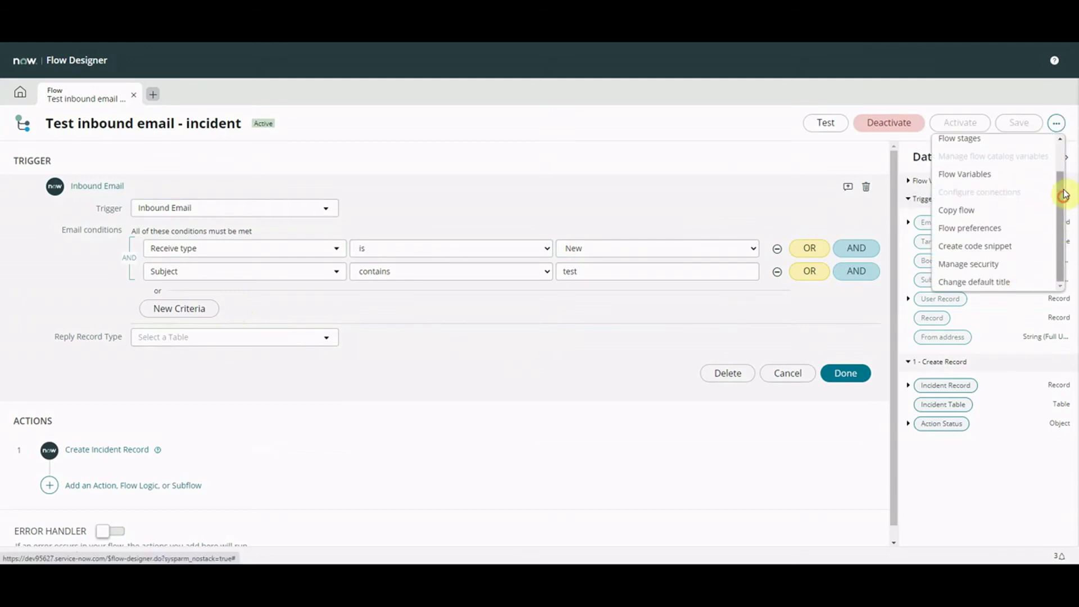
pyautogui.click(285, 37)
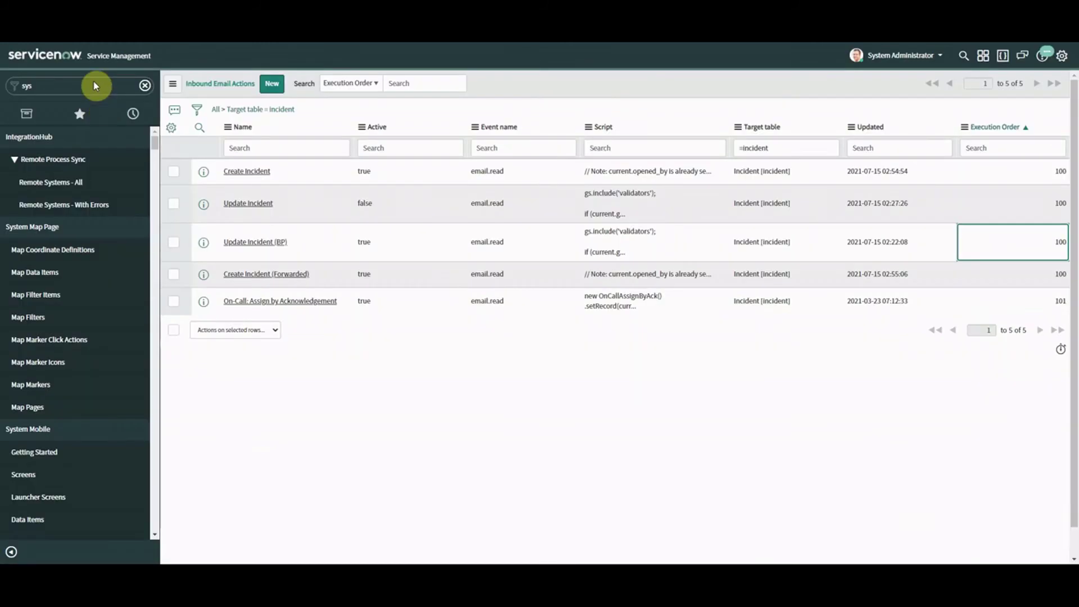
# Open the System Properties list via sys_properties.LIST, sorted by Updated with newest first
pyautogui.click(81, 83)
pyautogui.write('sys')
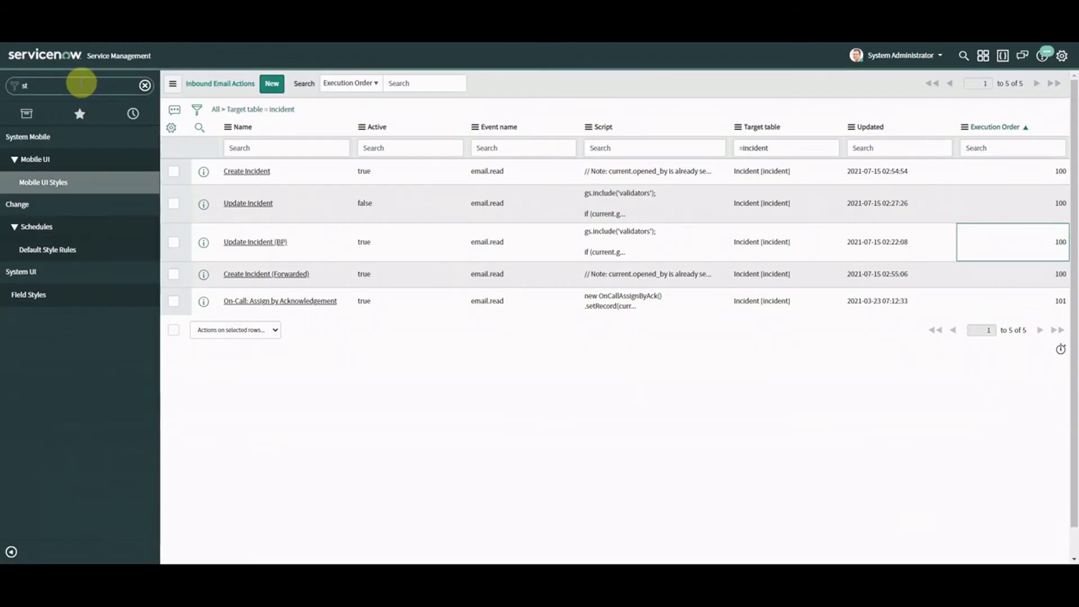
pyautogui.write('_properties')
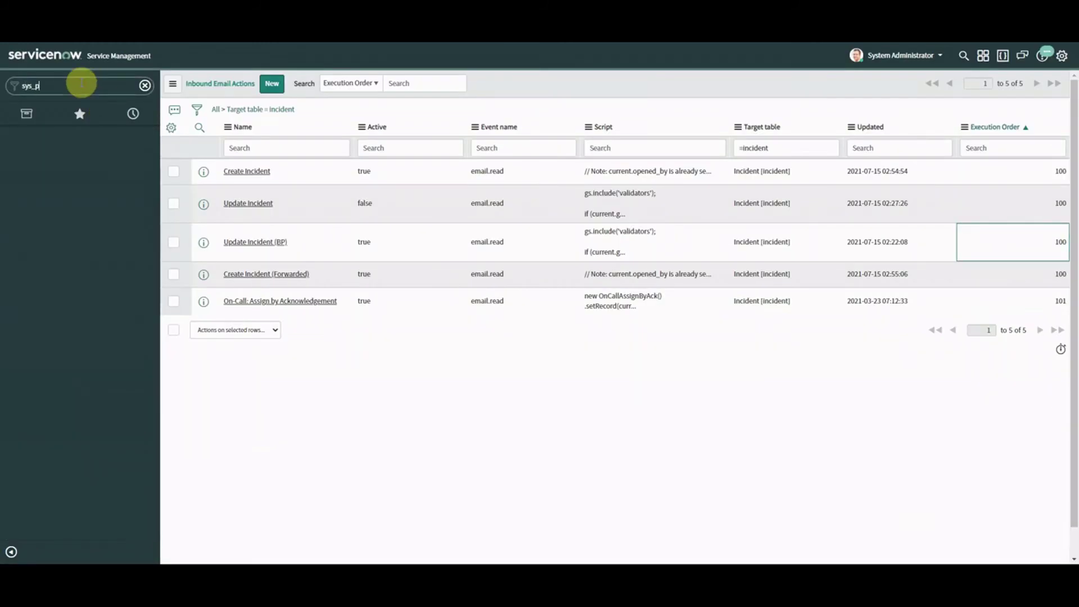
pyautogui.write('.LIST')
pyautogui.press('Return')
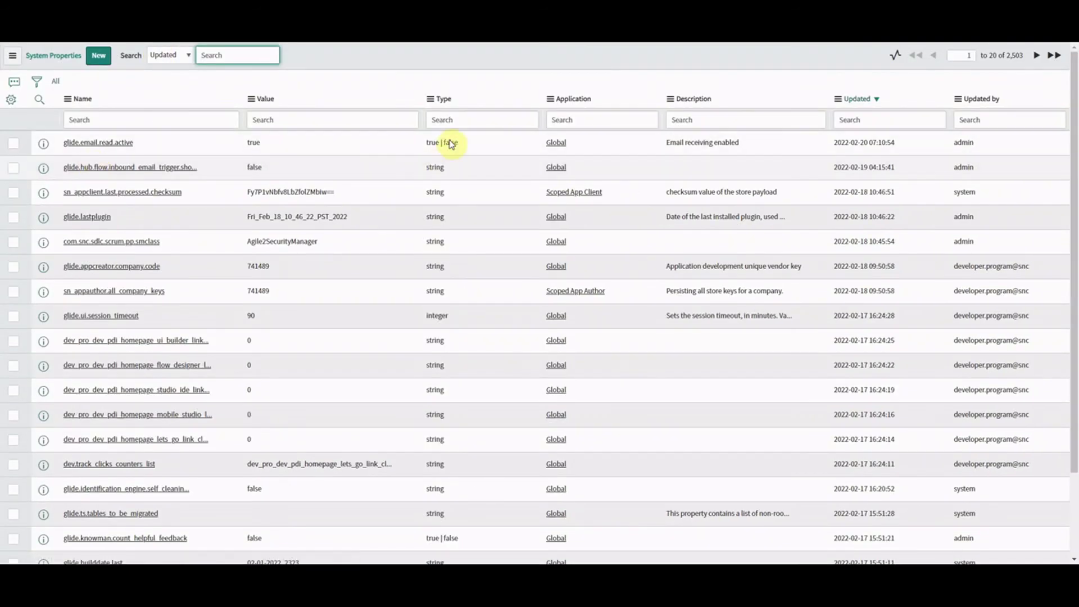
pyautogui.rightClick(43, 168)
# Open the glide.hub.flow.inbound_email_trigger.show_advanced property record
pyautogui.click(141, 159)
pyautogui.click(141, 165)
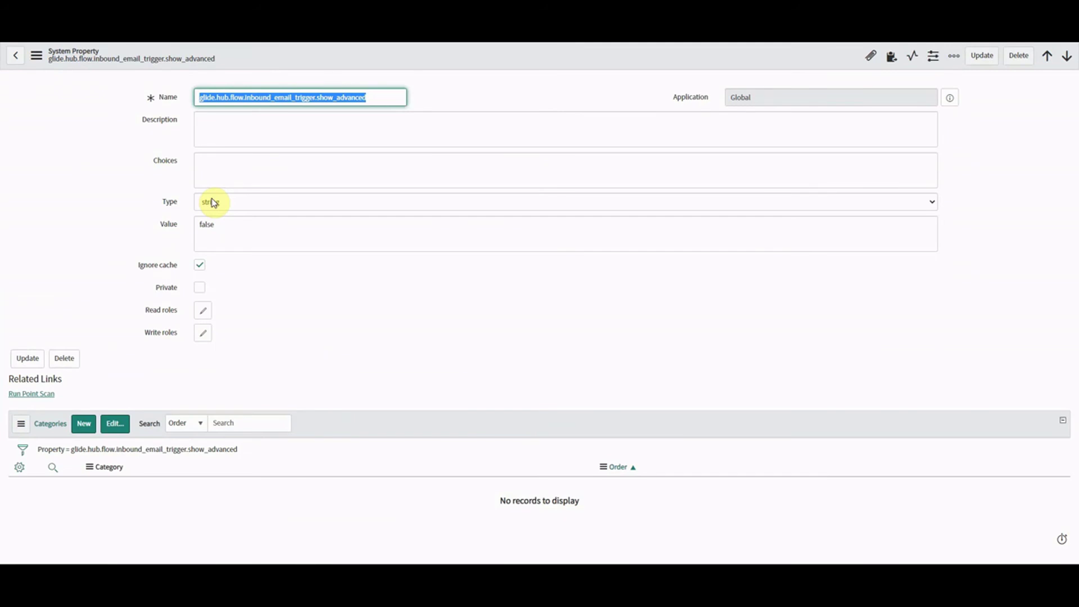
pyautogui.click(241, 128)
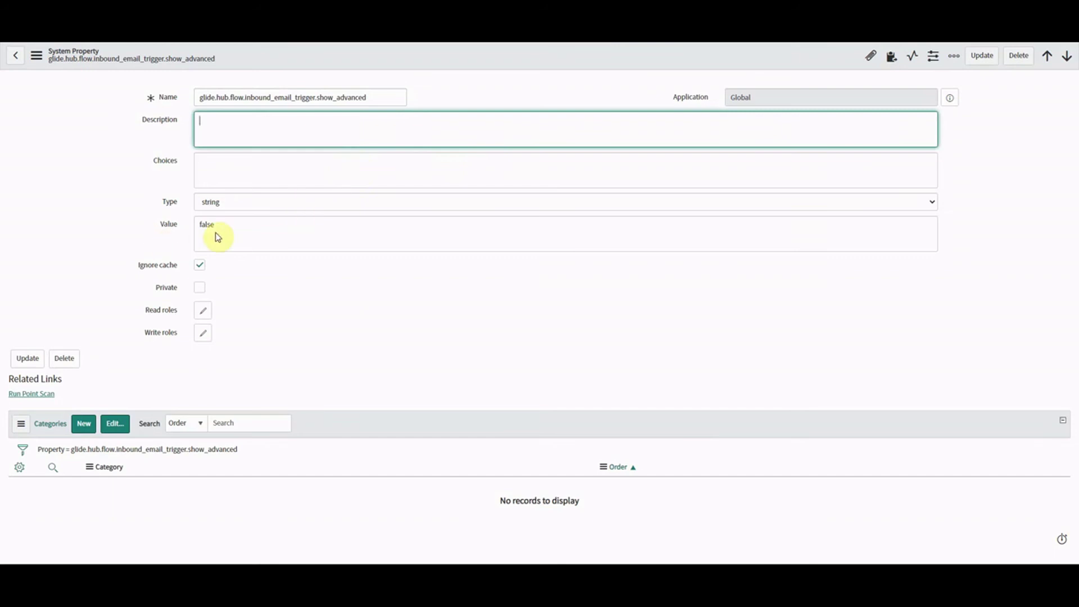
# Change the show_advanced property value from false to true and save it
pyautogui.click(231, 220)
pyautogui.moveTo(231, 220); pyautogui.dragTo(193, 224)
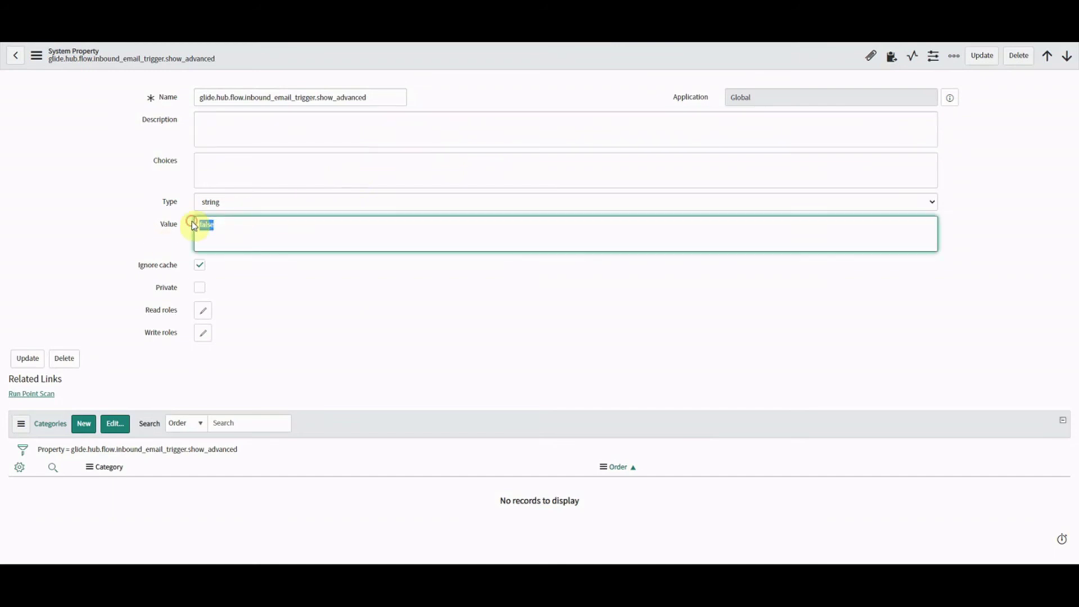
pyautogui.write('true')
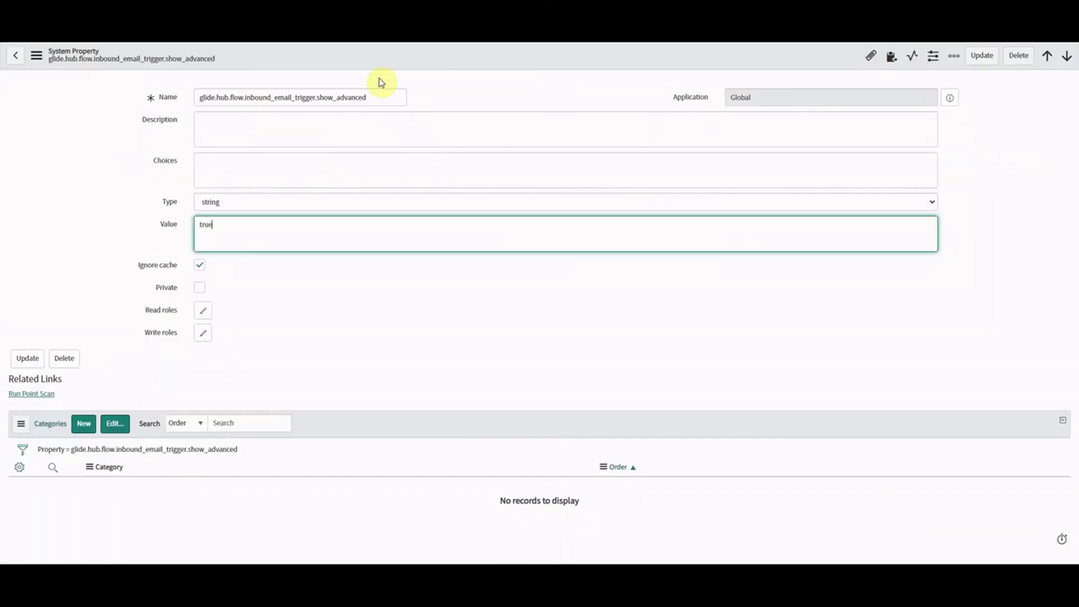
pyautogui.click(379, 81)
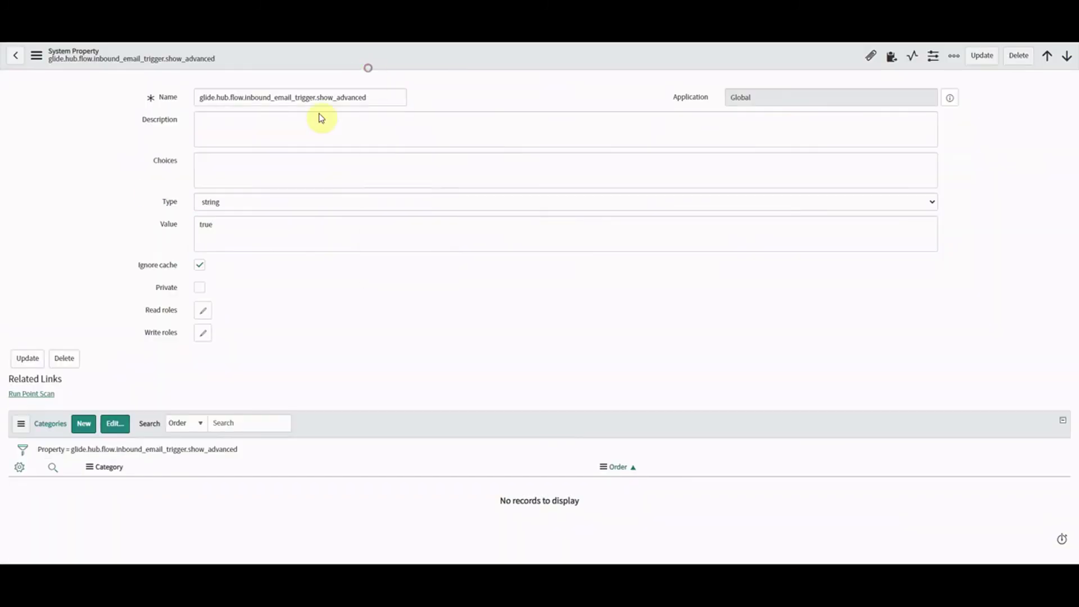
pyautogui.hotkey('ctrl', 'a')
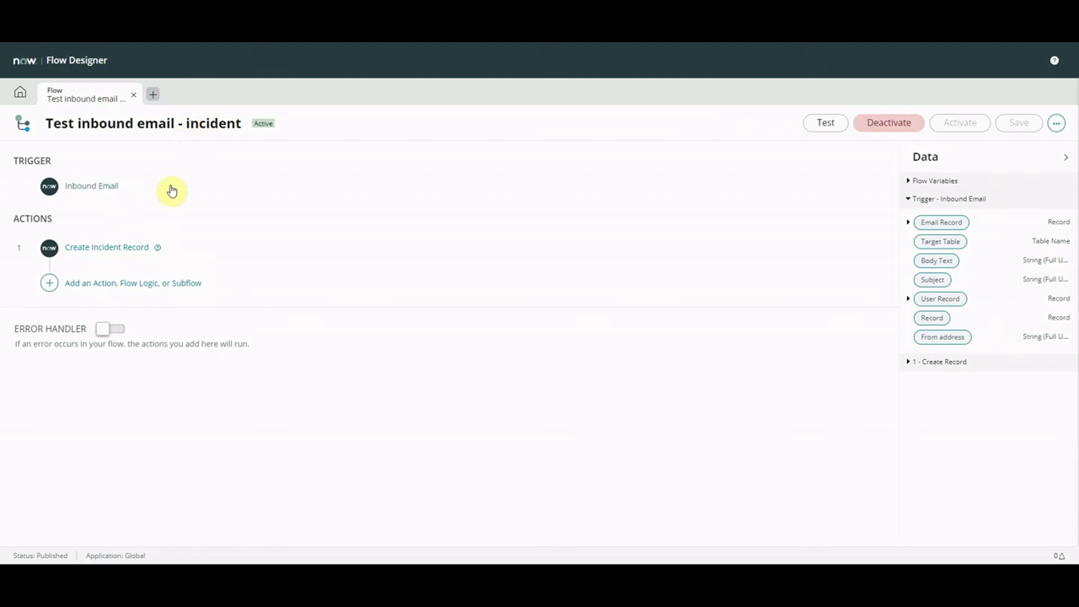
# Expand the Inbound Email trigger to reveal the new Order field and ticked Stop processing option
pyautogui.click(90, 185)
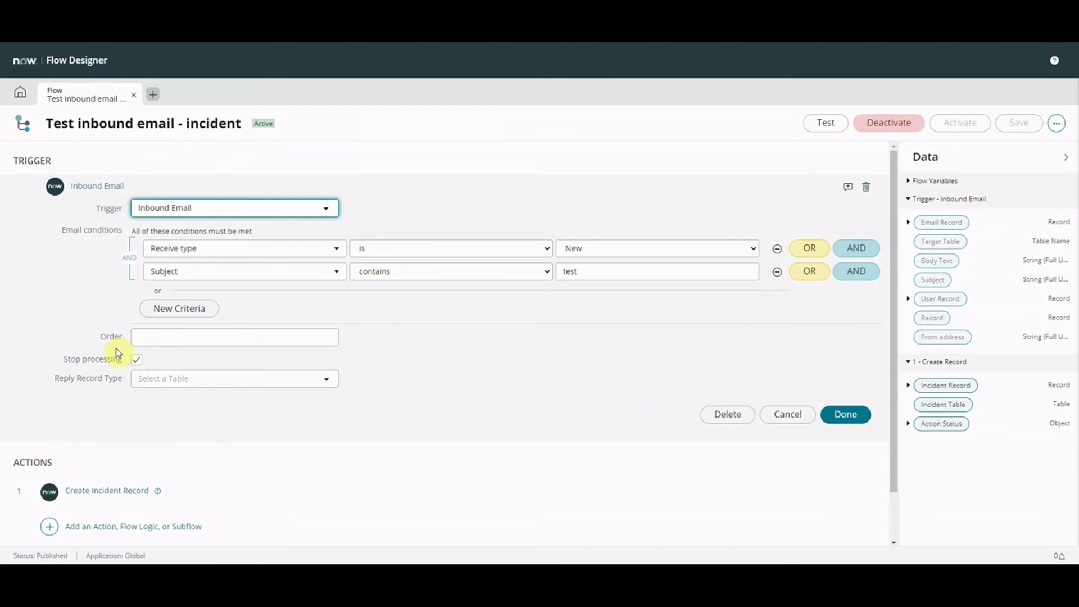
pyautogui.moveTo(95, 336); pyautogui.dragTo(129, 337)
pyautogui.click(172, 341)
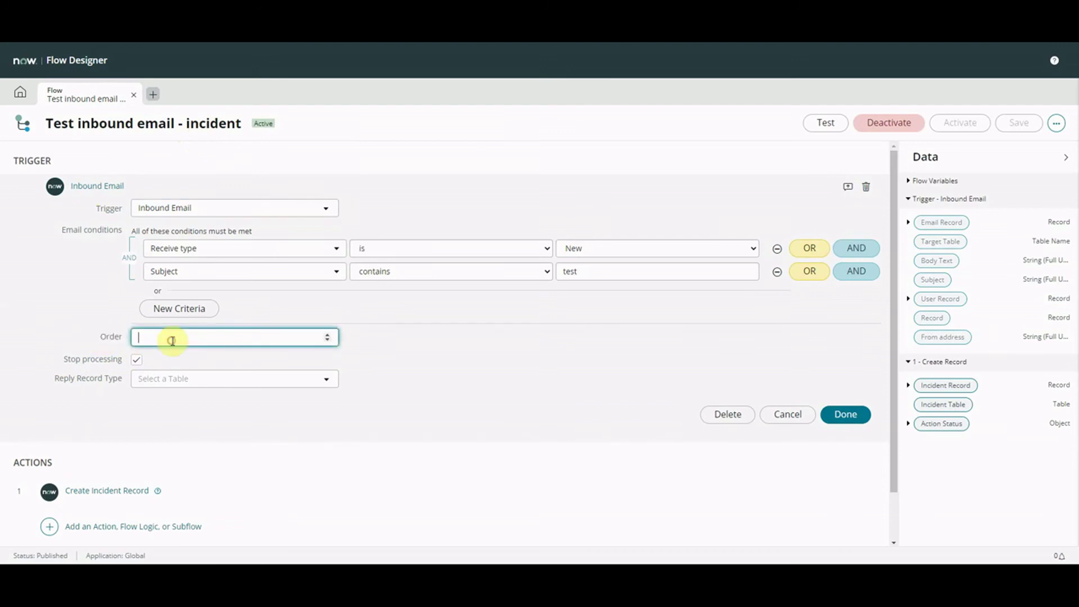
pyautogui.moveTo(57, 360); pyautogui.dragTo(119, 368)
pyautogui.click(122, 363)
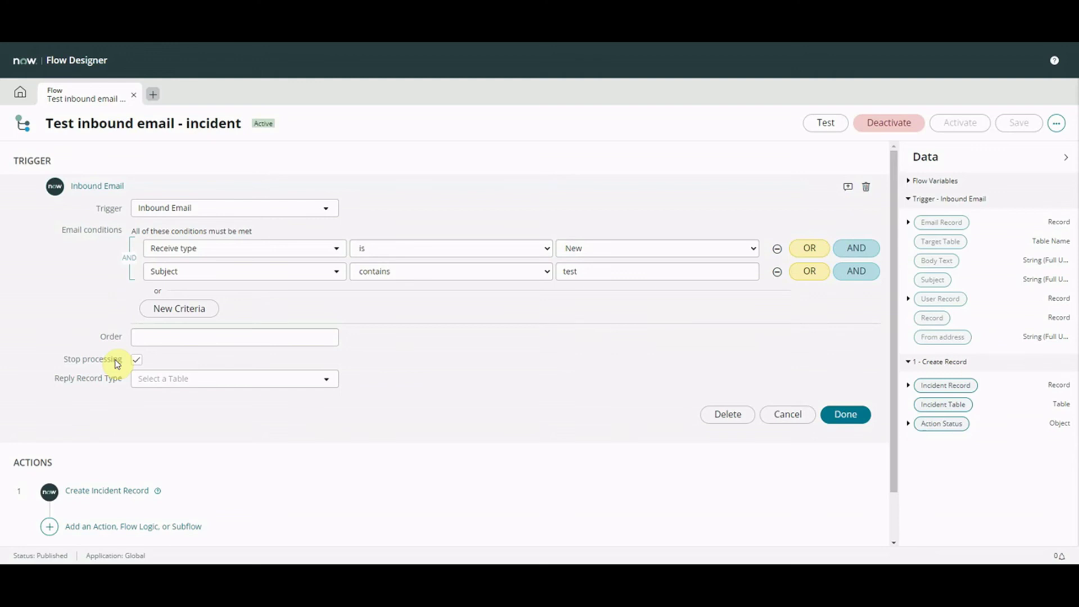
# Confirm the latest 'Test inbound email - incident' execution is Complete, then open the Incident > Open list
pyautogui.click(21, 92)
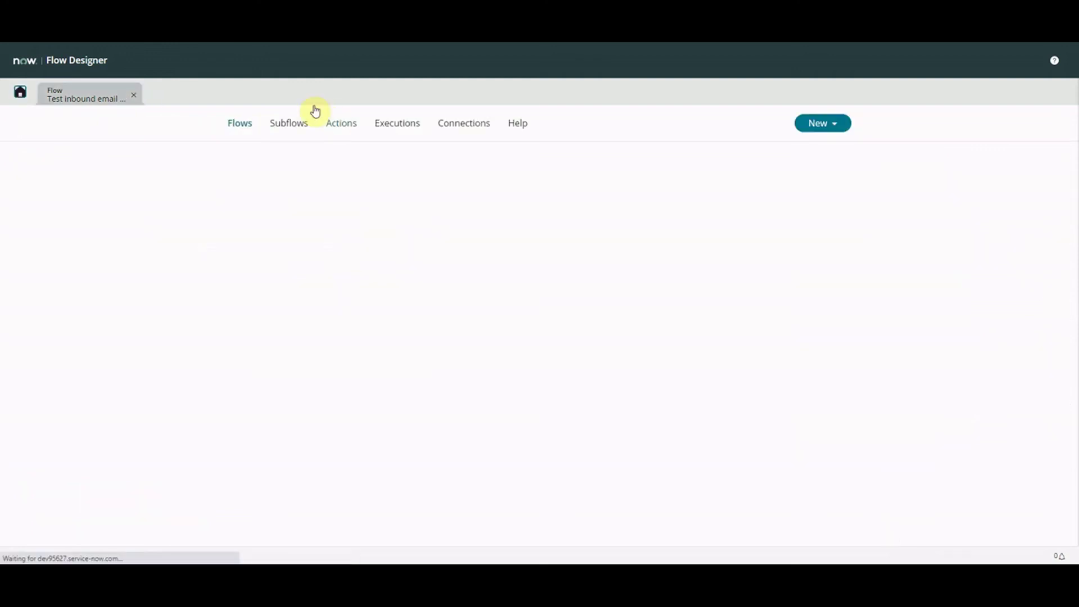
pyautogui.click(398, 126)
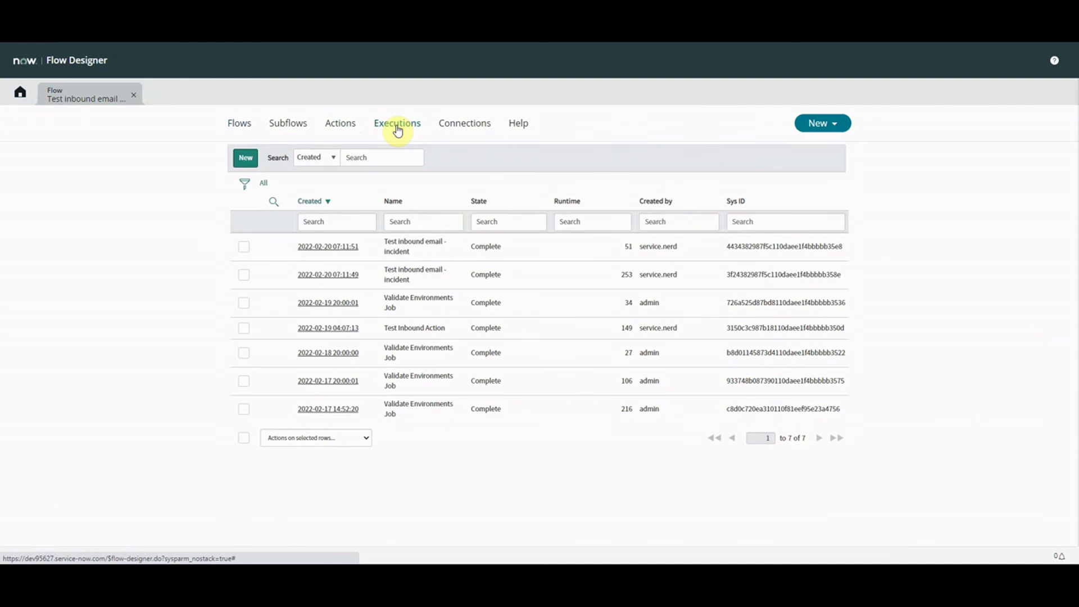
pyautogui.tripleClick(392, 251)
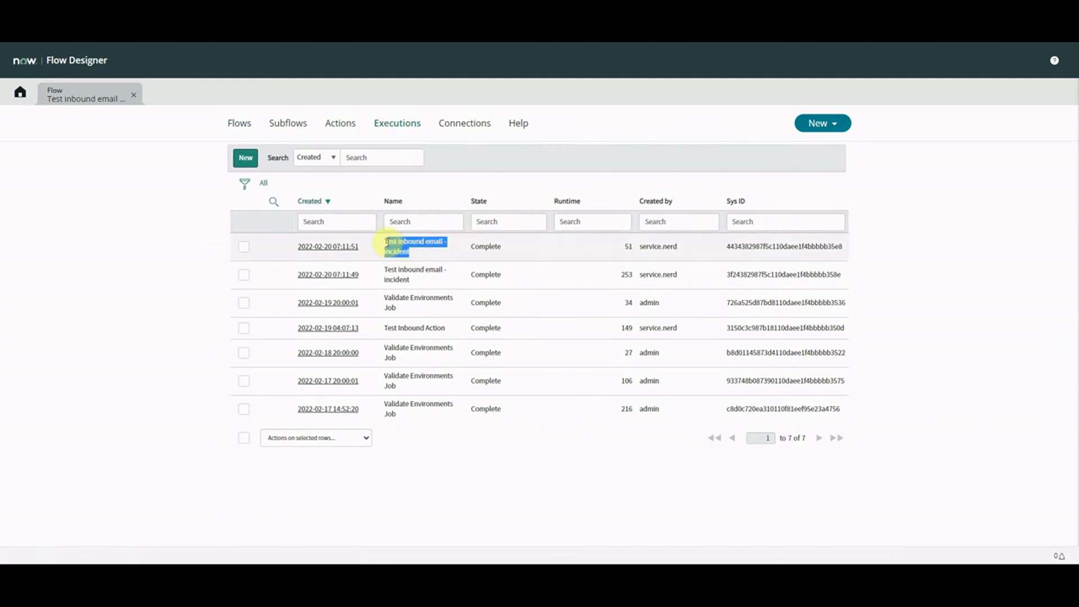
pyautogui.moveTo(511, 248); pyautogui.dragTo(460, 250)
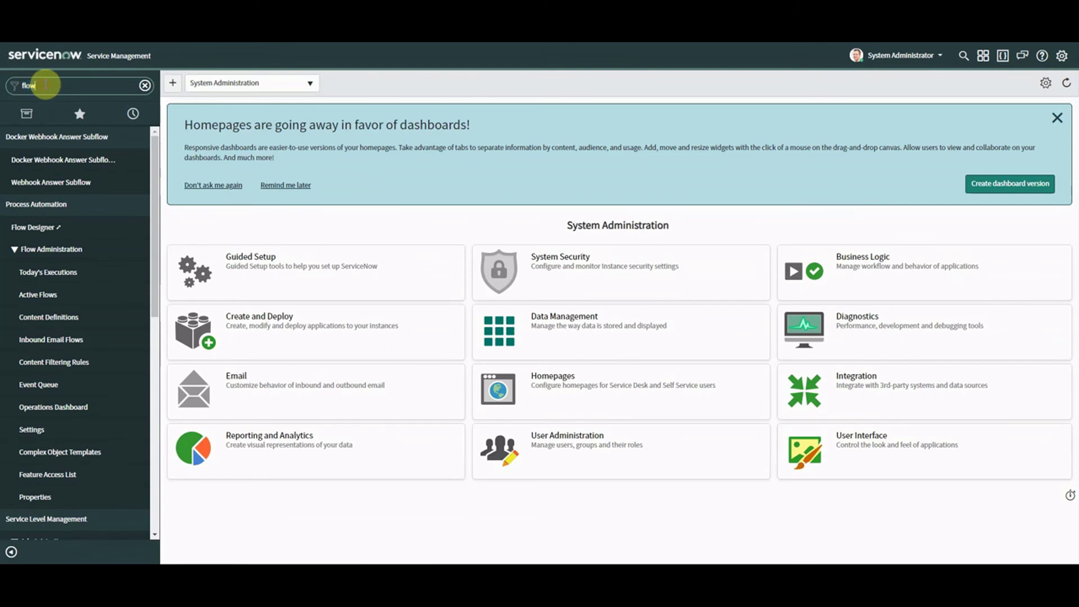
pyautogui.write('incident')
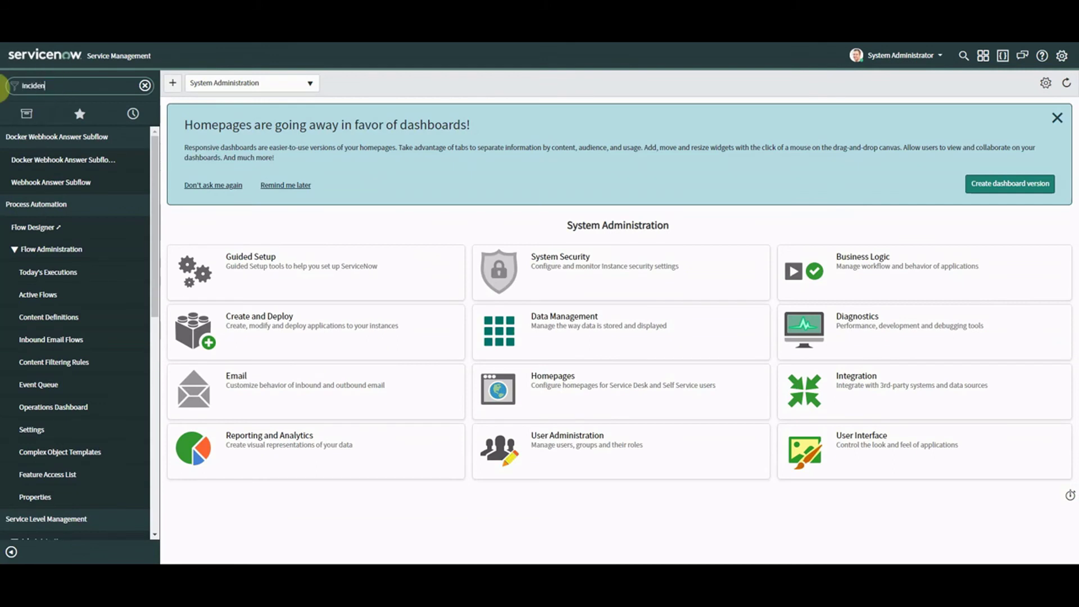
pyautogui.click(22, 315)
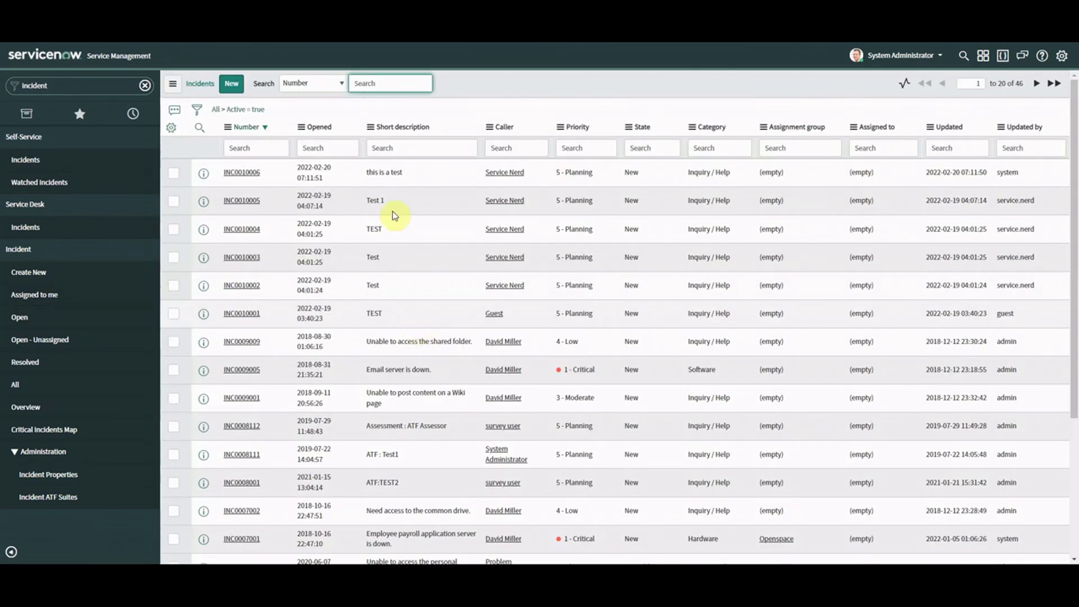
# Inspect INC0010006's caller, short description 'this is a test', and the work note with the email body
pyautogui.click(251, 172)
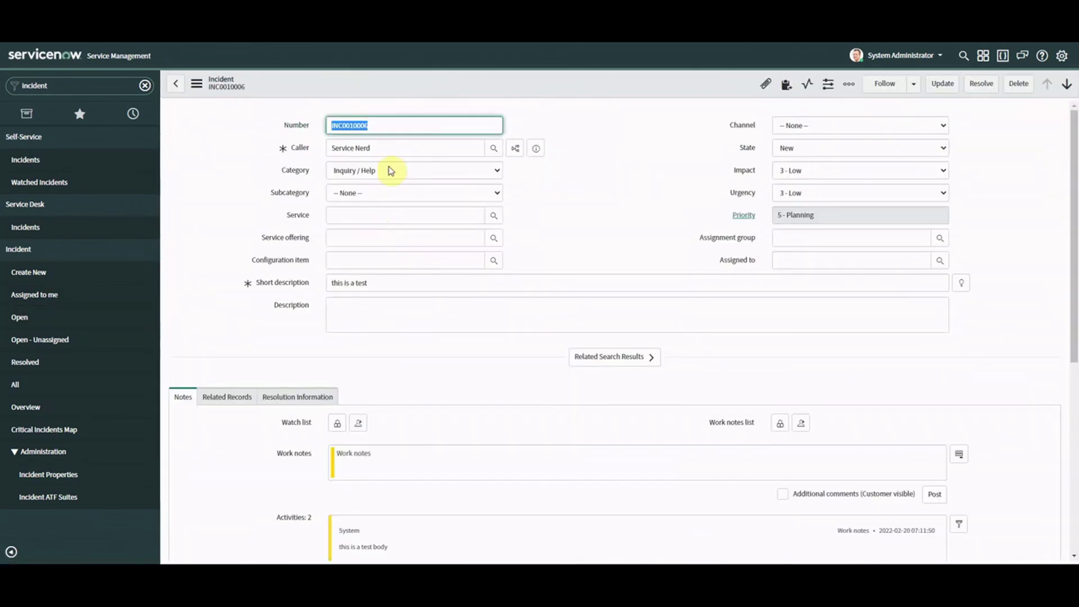
pyautogui.click(310, 144)
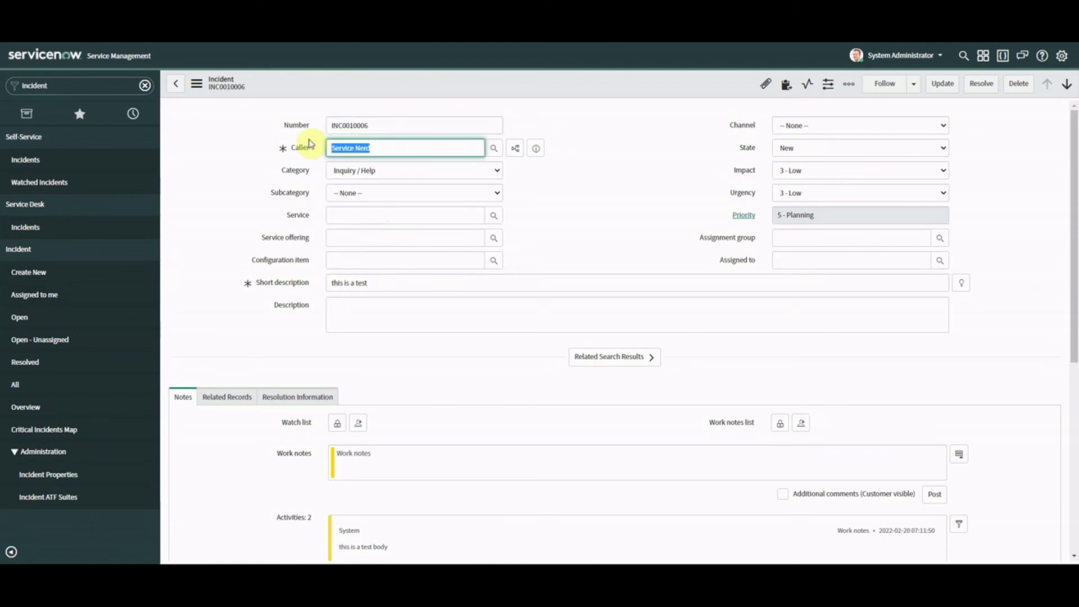
pyautogui.click(284, 283)
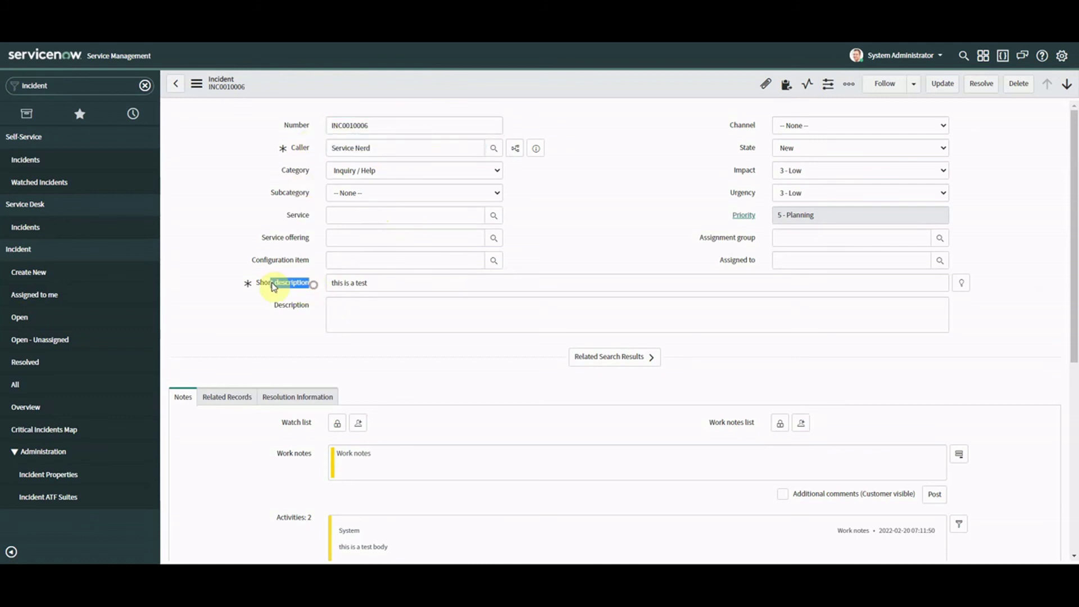
pyautogui.moveTo(381, 278); pyautogui.dragTo(321, 280)
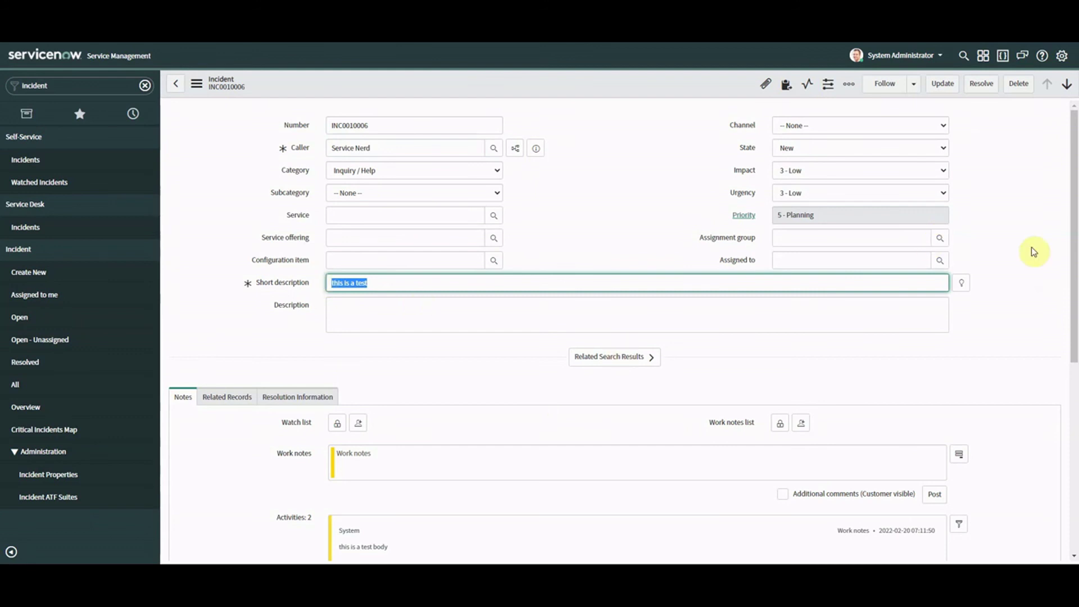
pyautogui.scroll(-2, 800, 322)
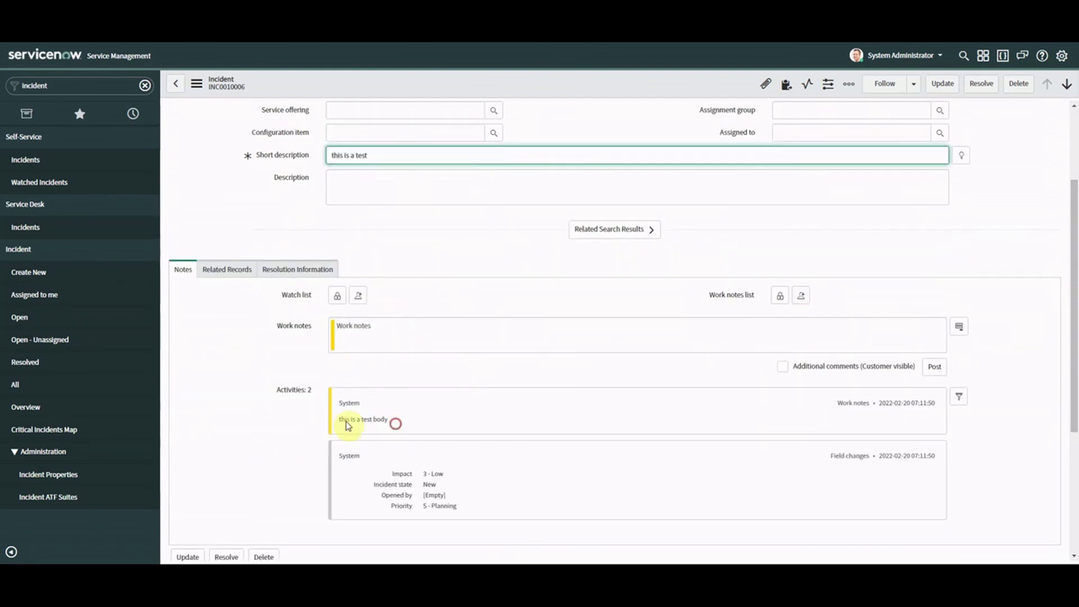
pyautogui.tripleClick(395, 425)
pyautogui.click(397, 426)
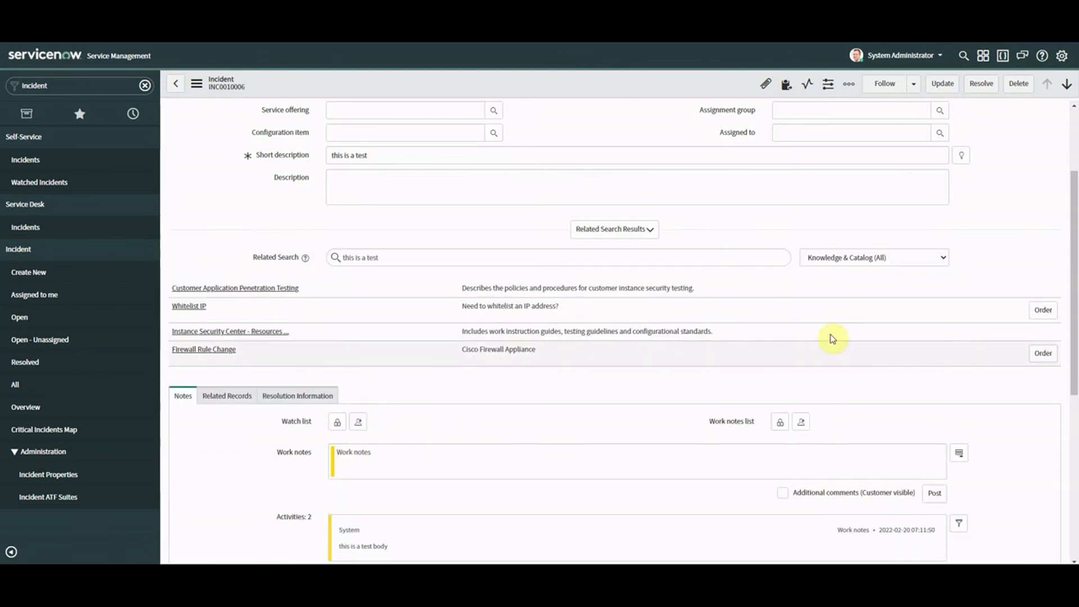
pyautogui.moveTo(1073, 264); pyautogui.dragTo(1075, 322)
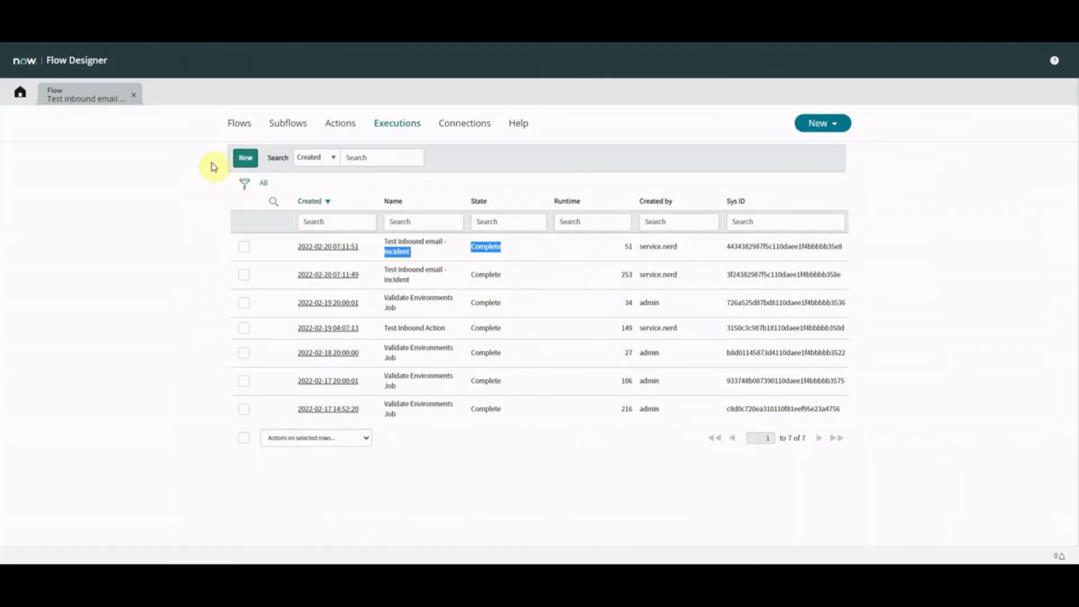
# Reopen the 'Test inbound email - incident' flow showing the trigger's Order and Stop processing settings
pyautogui.click(78, 99)
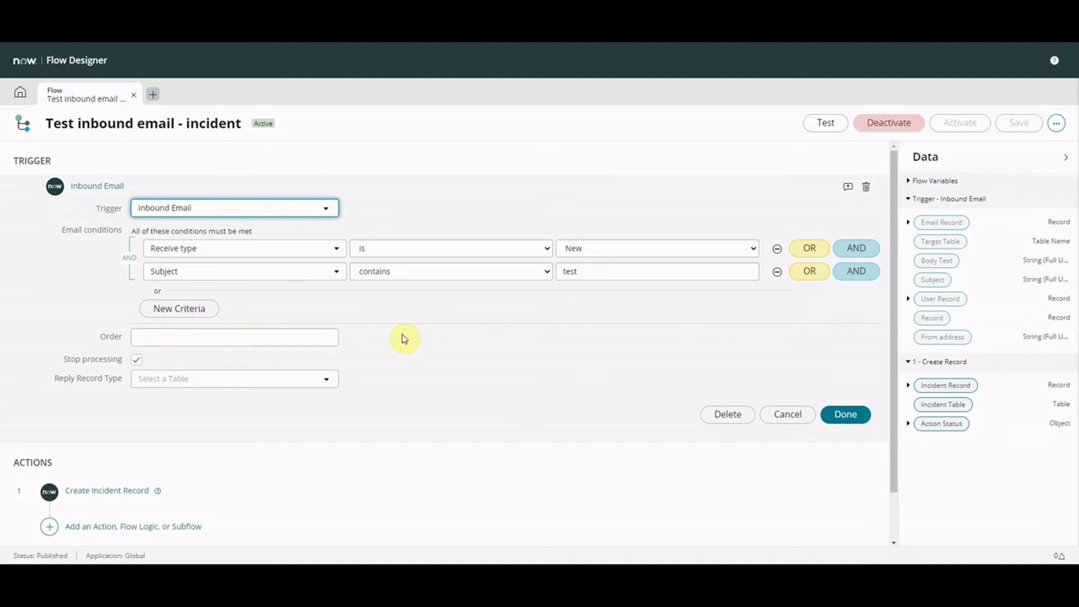
pyautogui.click(404, 339)
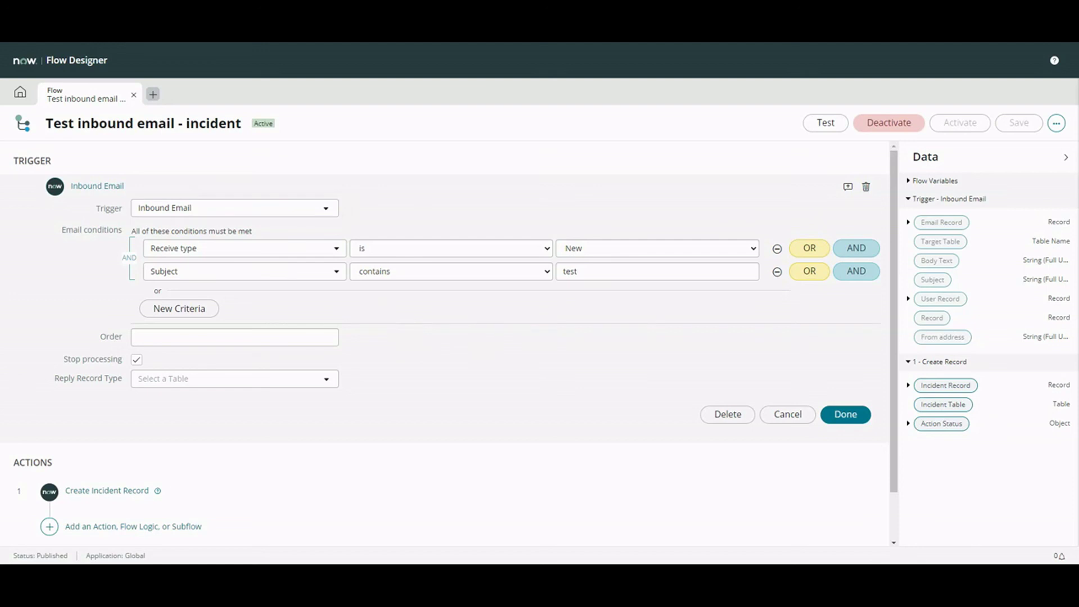